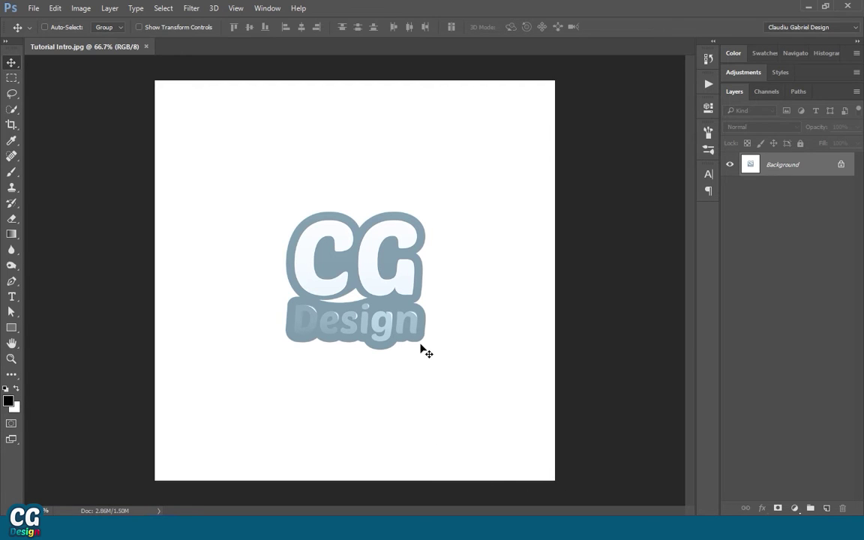
Check the Interface preferences and the image colour mode, leaving both unchanged
left_click(55, 8)
mouse_move(53, 463)
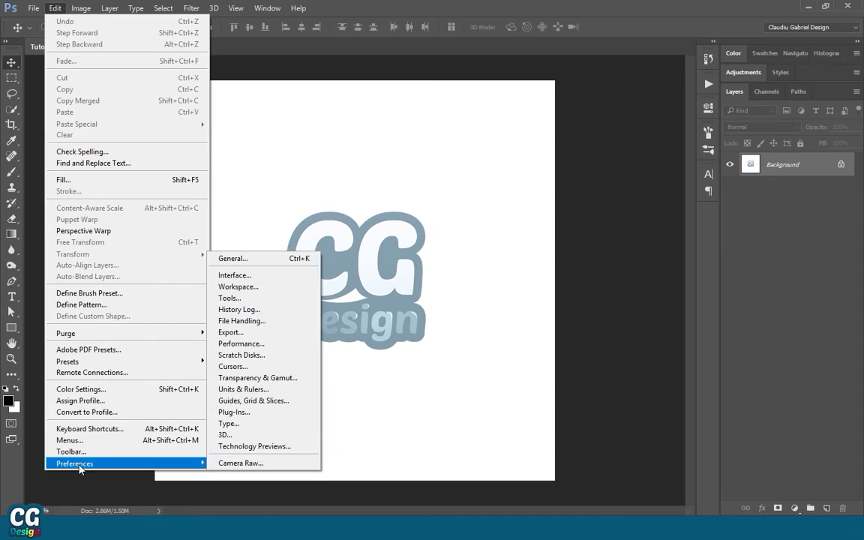
left_click(301, 276)
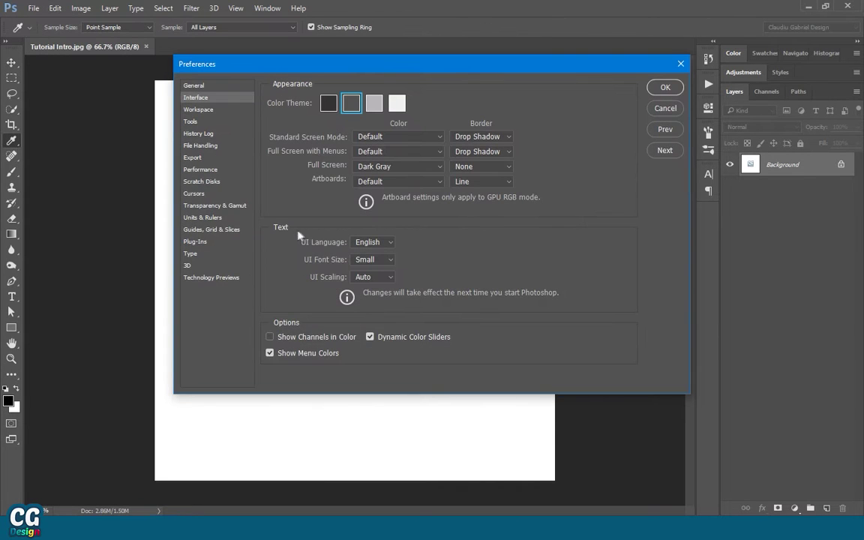
left_click(665, 88)
key("v")
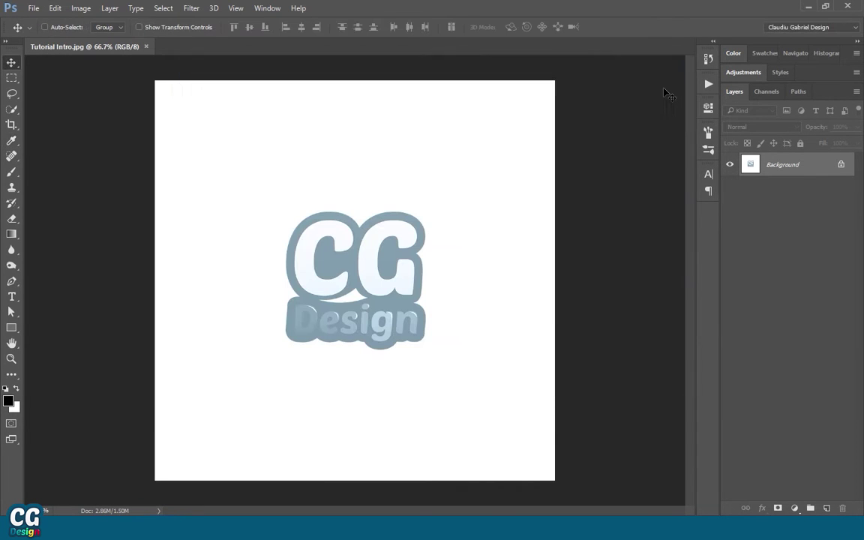
left_click(80, 9)
mouse_move(83, 30)
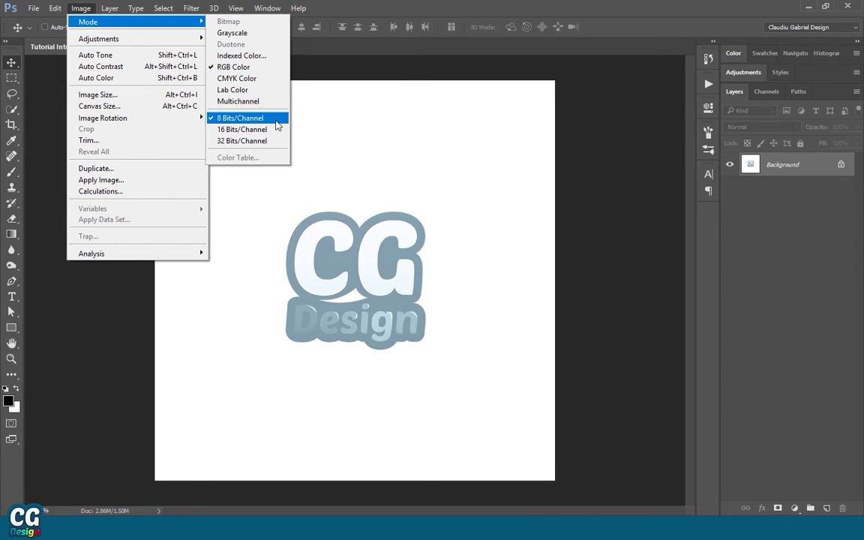
left_click(463, 110)
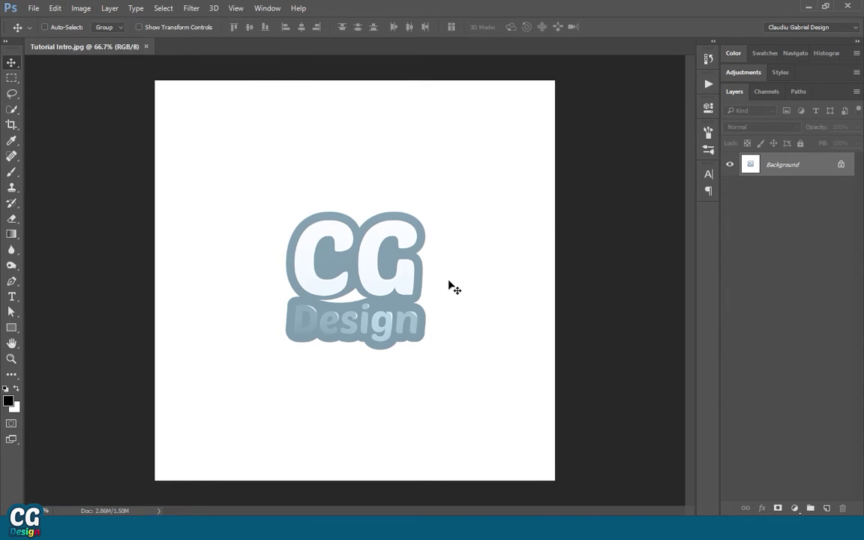
Turn on Add "copy" to Copied Layers and Groups in the Layers Panel Options
left_click(857, 93)
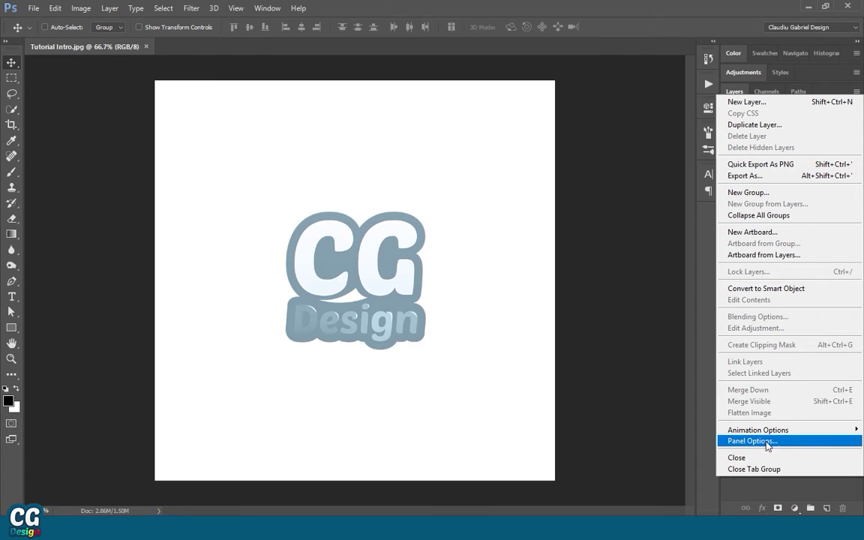
left_click(800, 443)
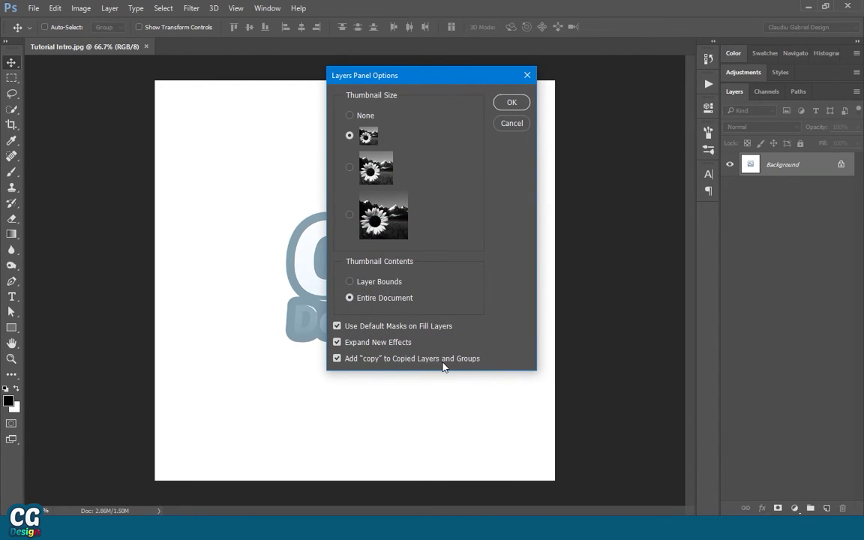
left_click(337, 359)
Confirm the Layers panel options and open the parrot photo Your Image 1
left_click(513, 105)
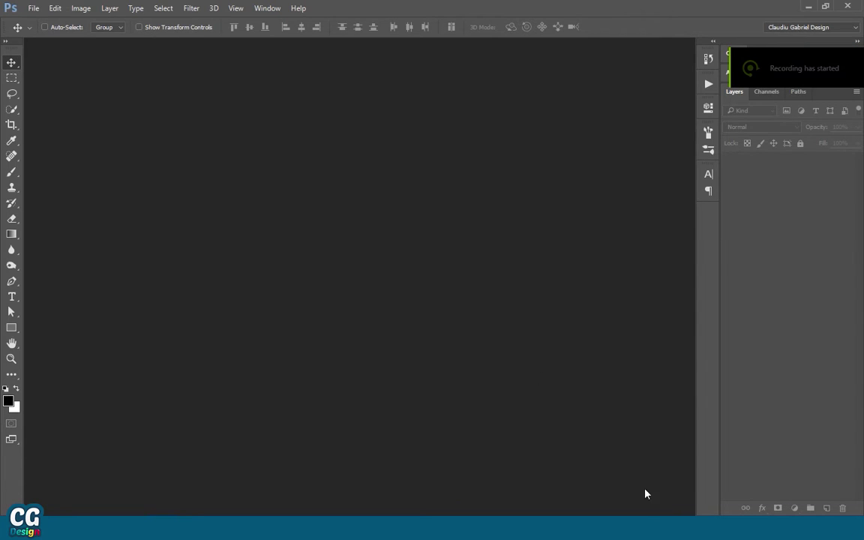
left_click(30, 9)
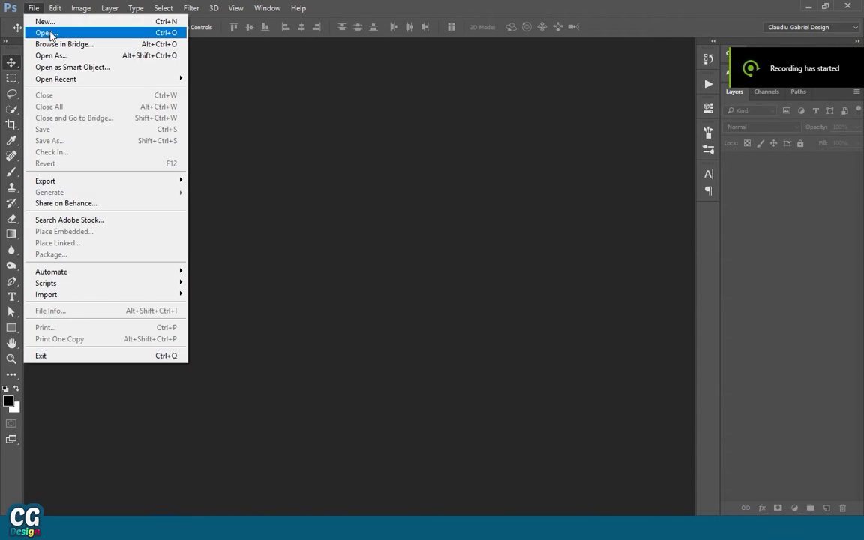
left_click(45, 31)
left_click(150, 169)
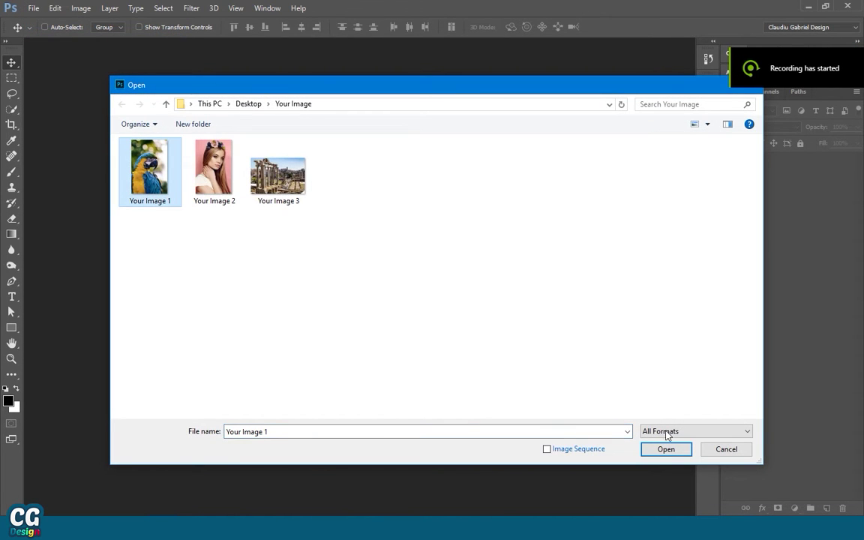
left_click(666, 449)
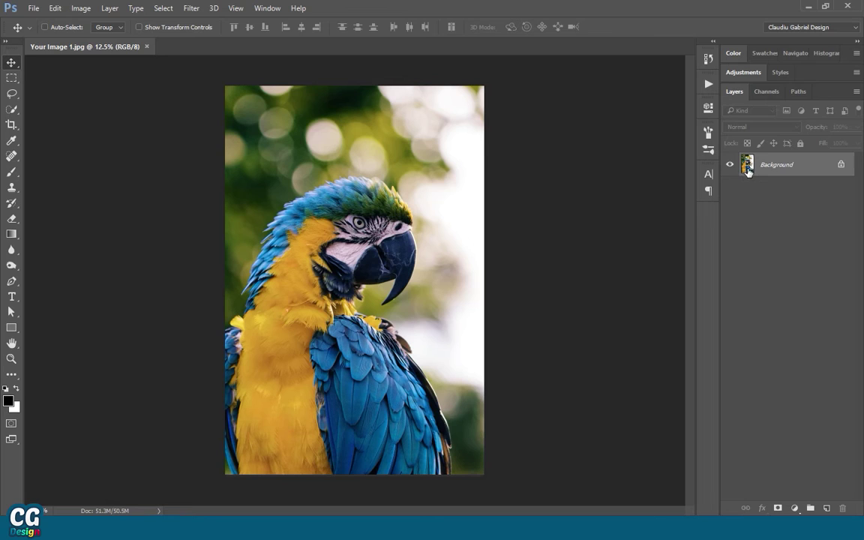
Convert the Background into Layer 0, then turn it back into a Background layer
right_click(776, 171)
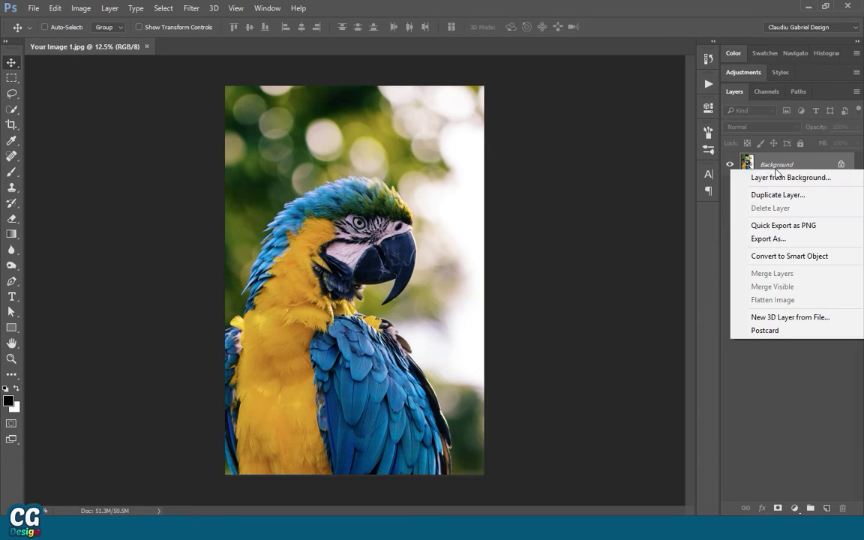
left_click(783, 177)
left_click(476, 204)
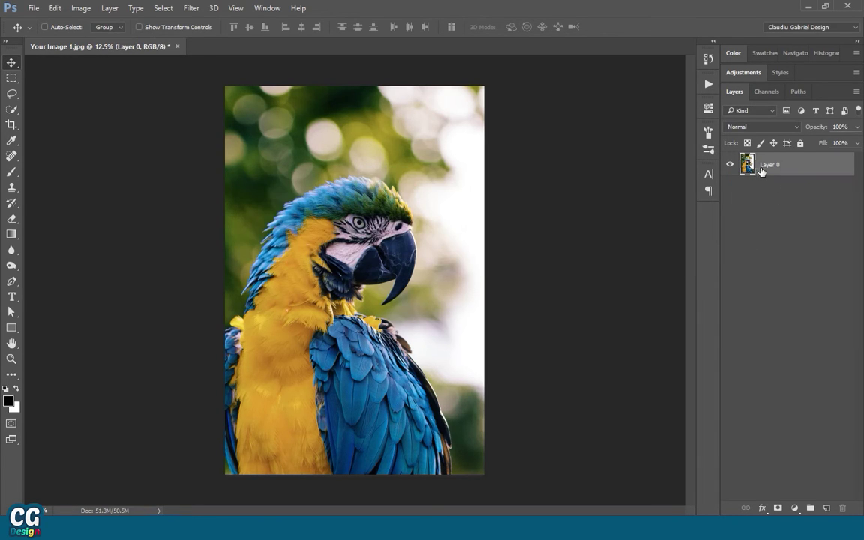
left_click(110, 8)
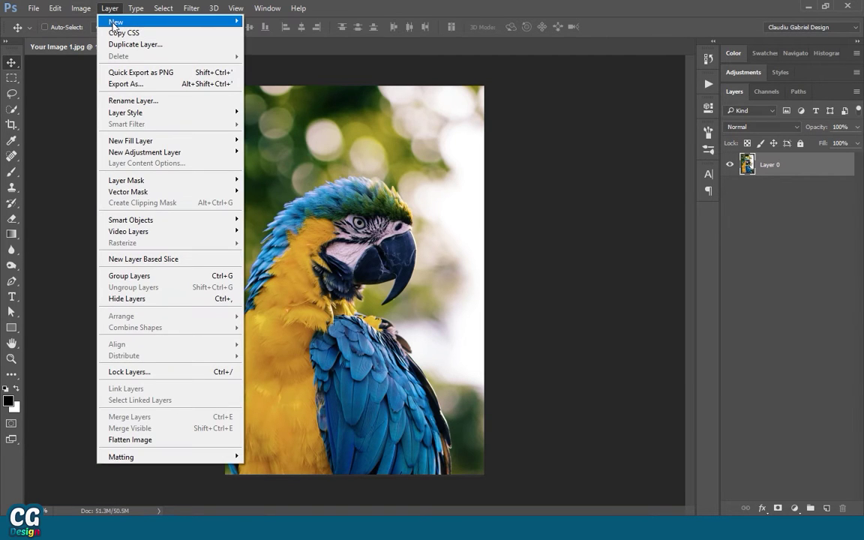
mouse_move(105, 23)
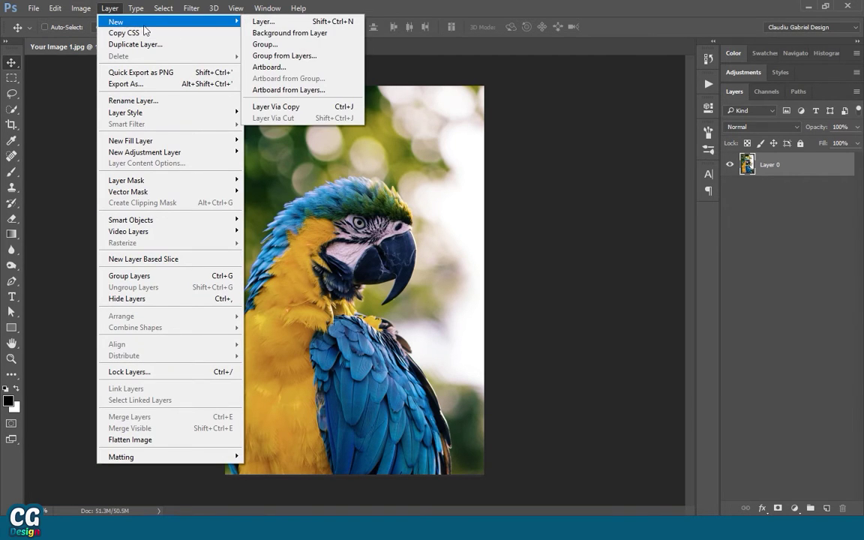
left_click(336, 38)
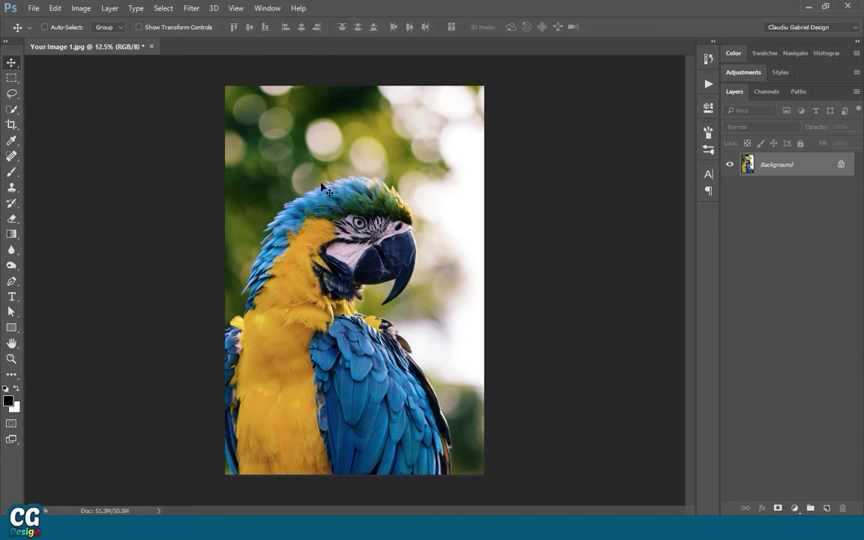
In Image Size, set the width to 2500 px with height following to 3750, keeping 300 ppi
left_click(80, 8)
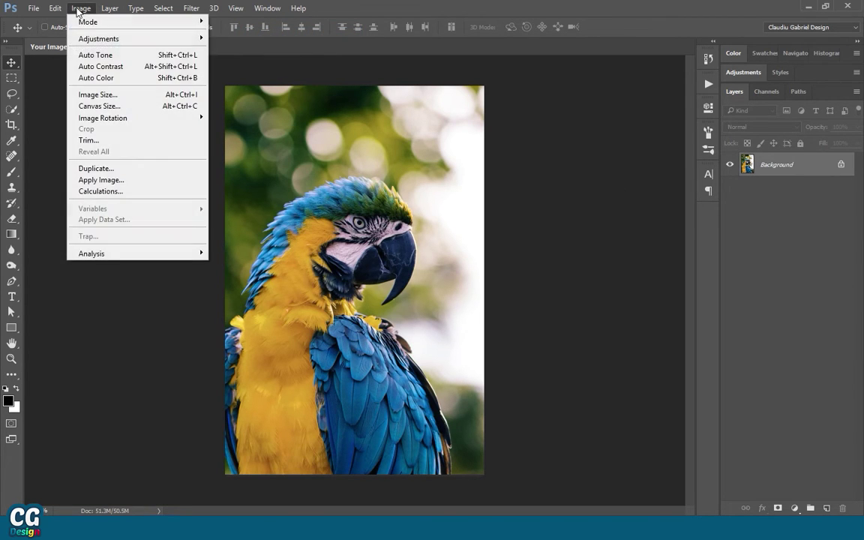
left_click(97, 98)
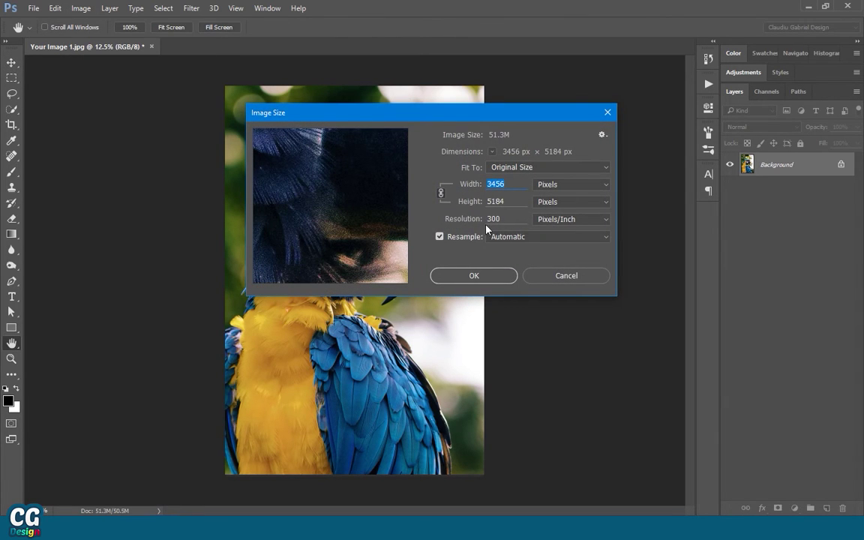
left_click(498, 220)
left_click(503, 184)
type("2500")
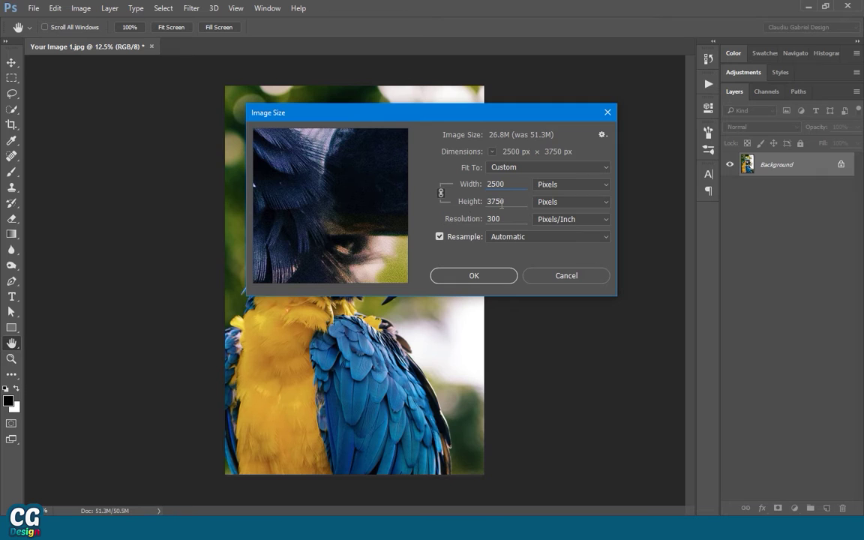
left_click(474, 277)
key("v")
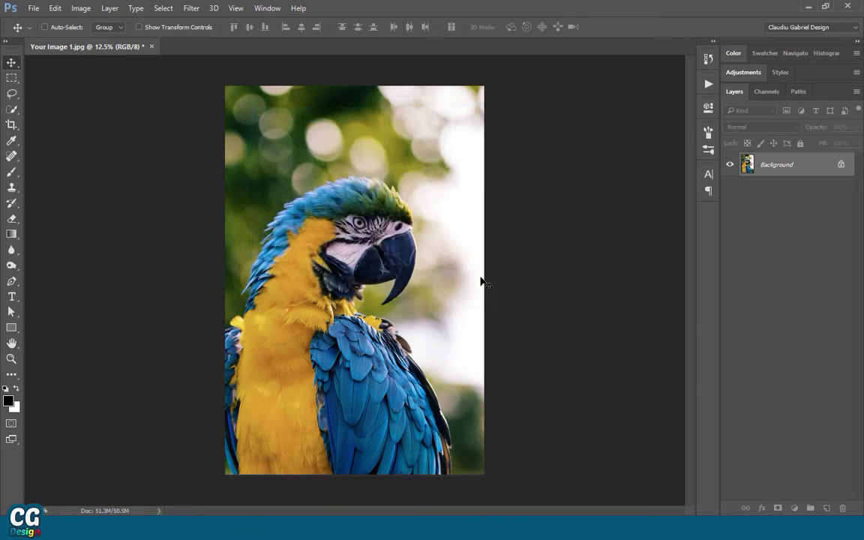
scroll(336, 273, "up", 3)
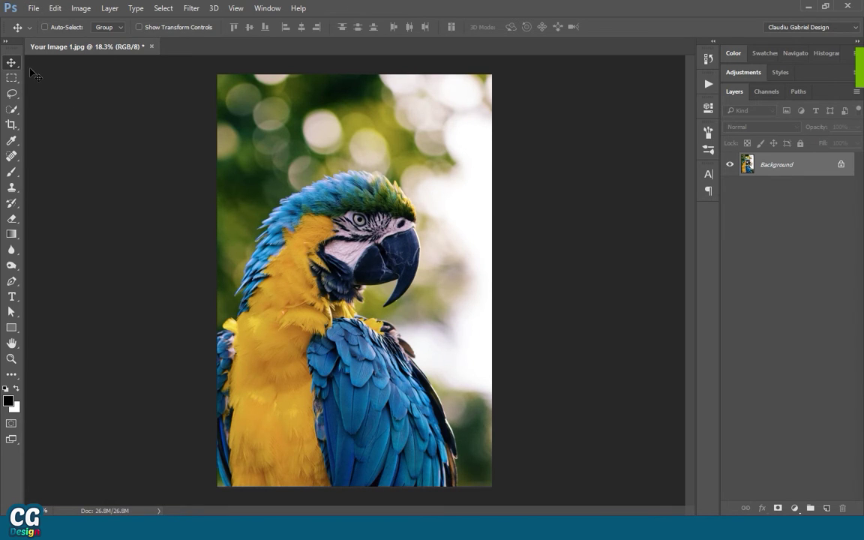
Open the Watercolor Photoshop Action file
left_click(33, 9)
left_click(48, 34)
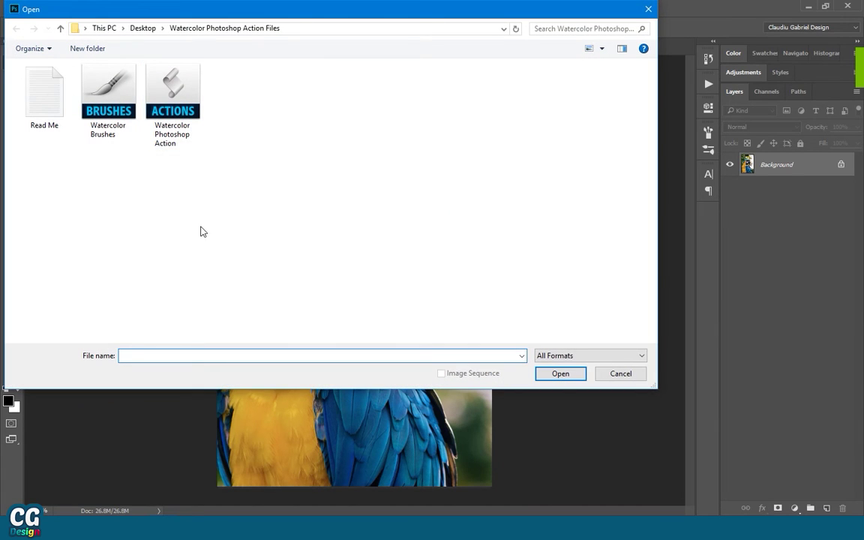
left_click(172, 101)
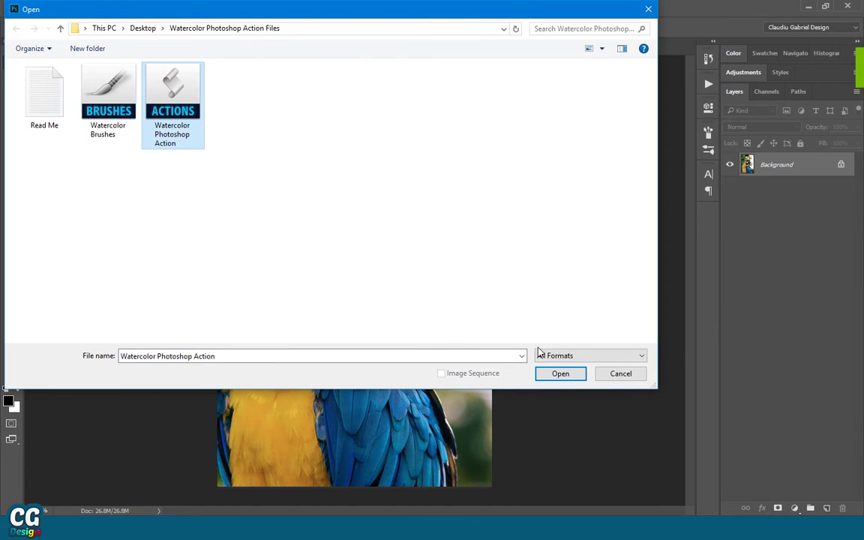
left_click(553, 377)
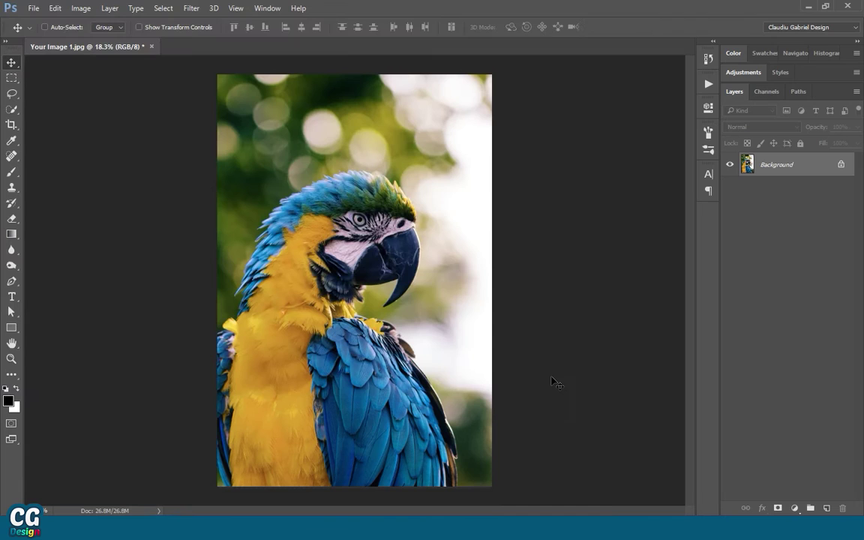
Show the Actions panel and load the Watercolor Photoshop Action set into it
left_click(267, 7)
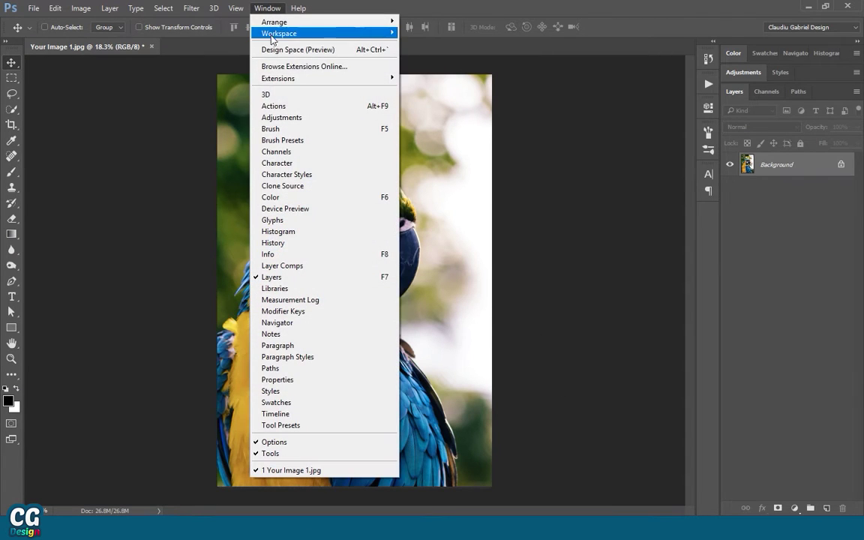
left_click(318, 109)
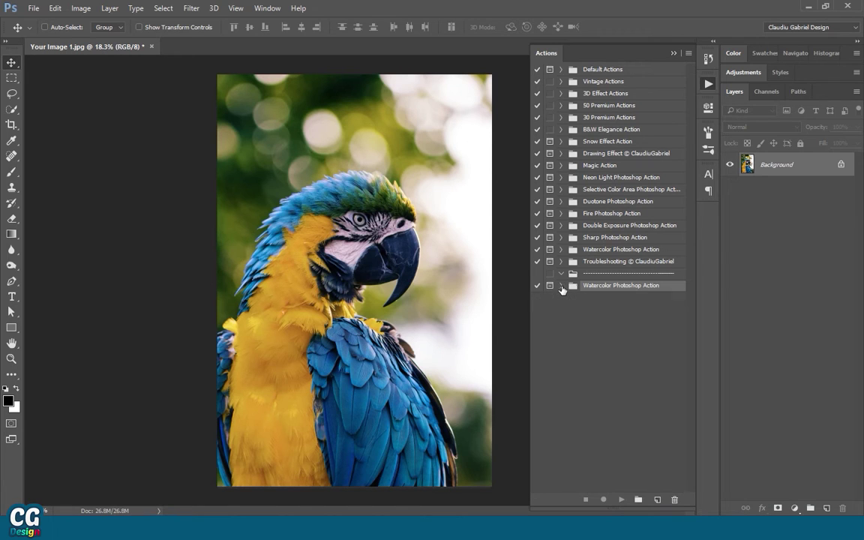
left_click(573, 299)
left_click(689, 52)
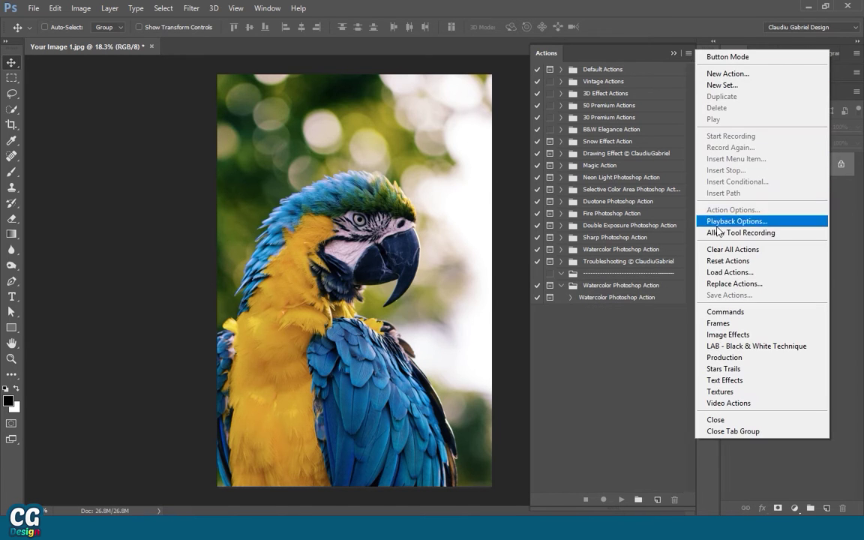
left_click(645, 247)
left_click(571, 377)
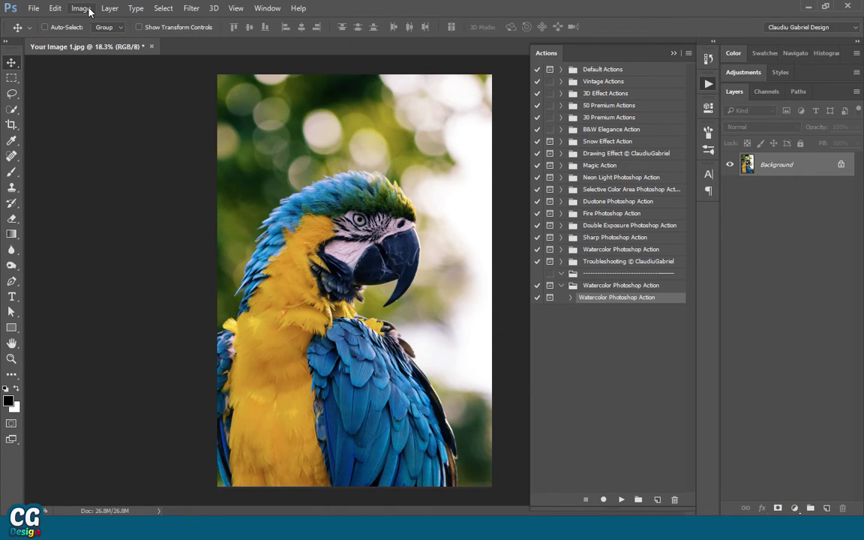
Load the Watercolor Brushes file as Brushes presets through the Preset Manager
left_click(55, 8)
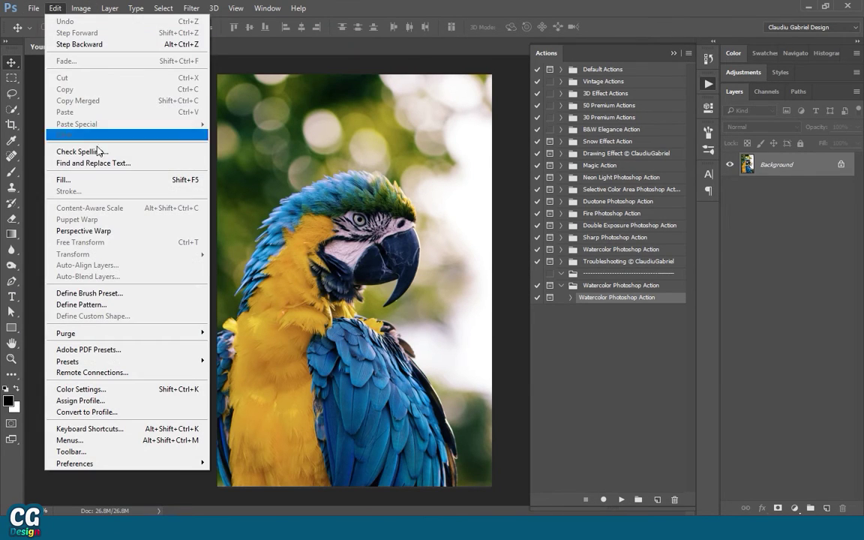
mouse_move(72, 363)
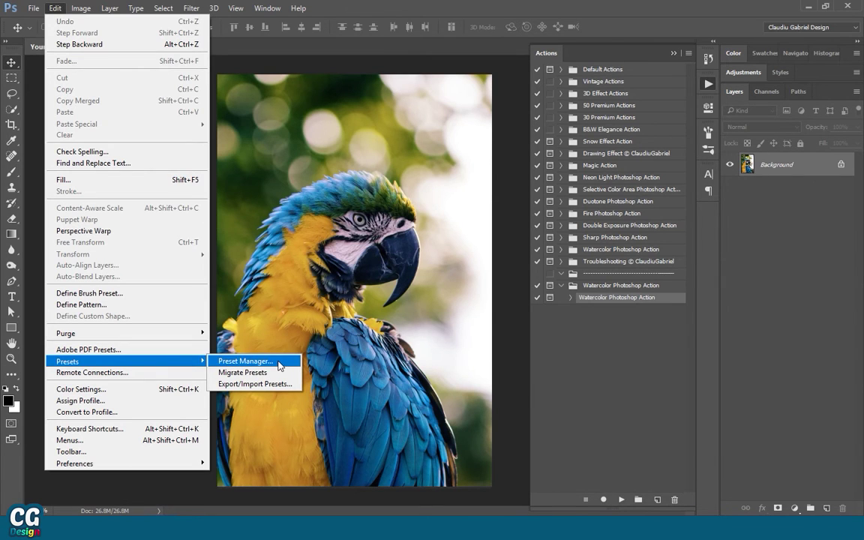
left_click(279, 366)
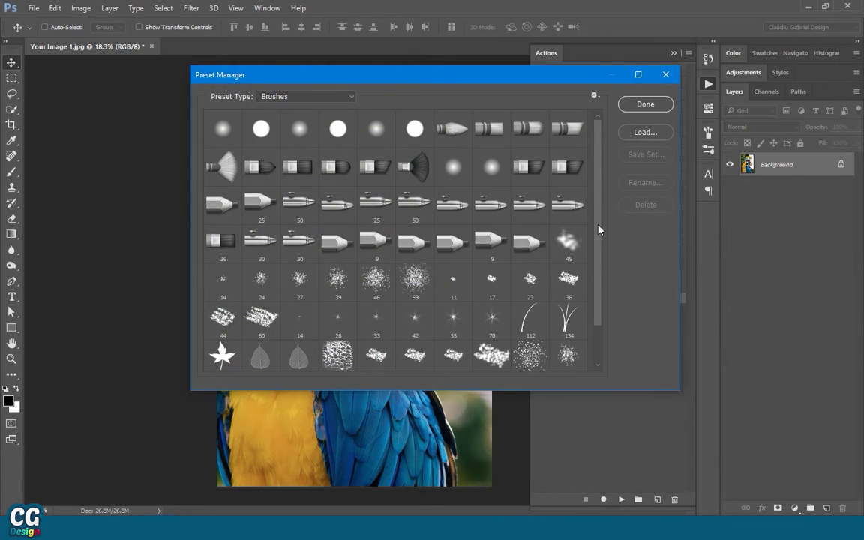
left_click(289, 96)
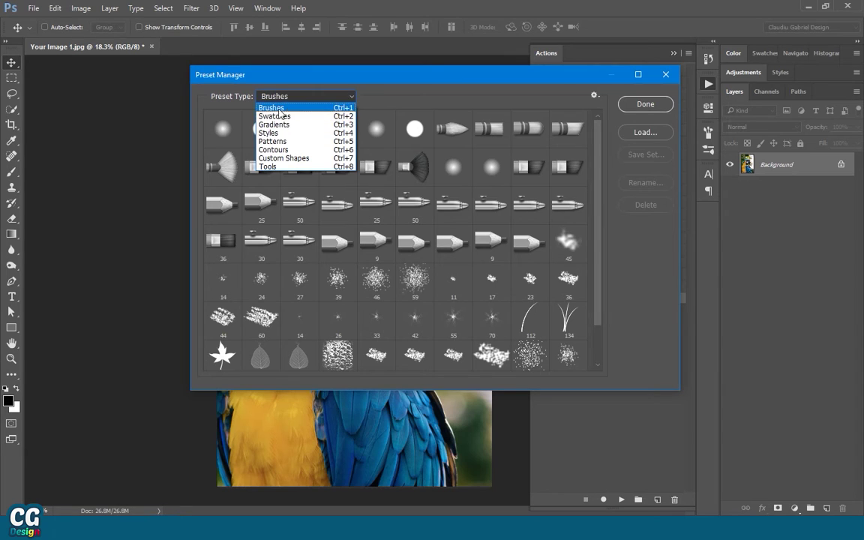
left_click(262, 99)
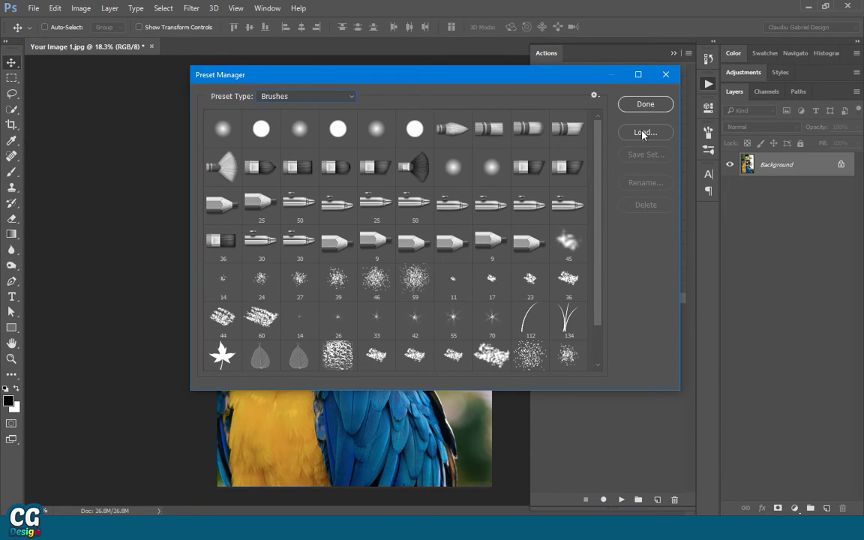
scroll(599, 144, "down", 2)
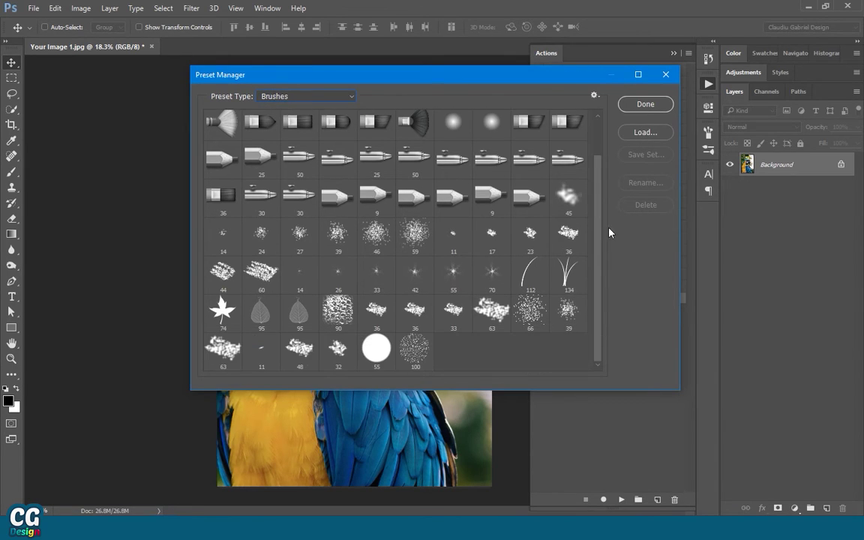
left_click(640, 138)
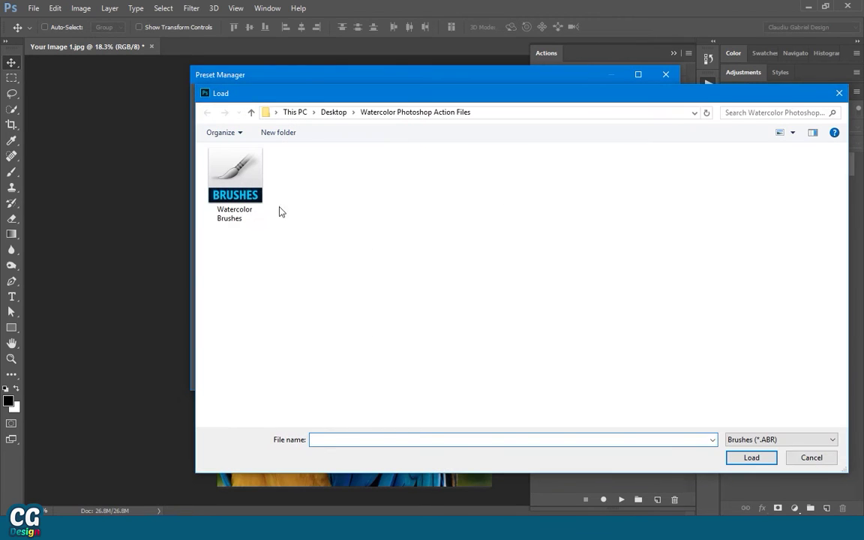
left_click(252, 192)
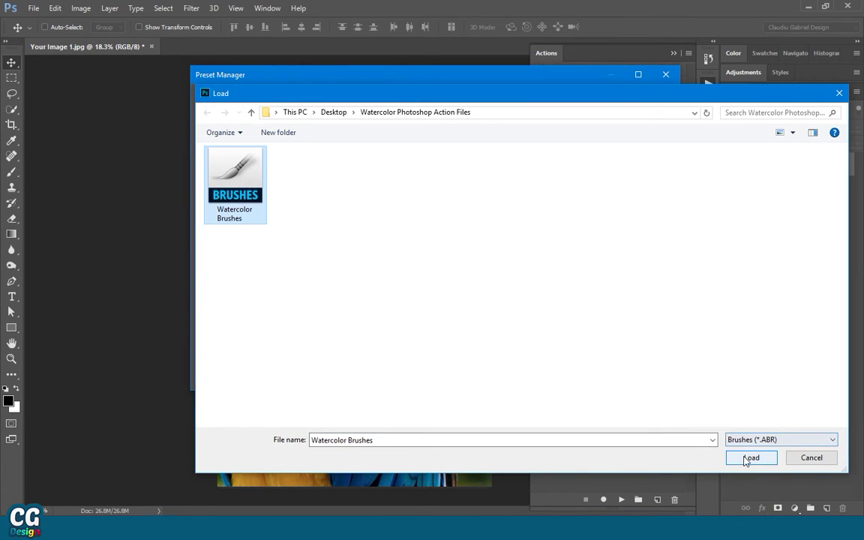
left_click(747, 460)
scroll(411, 186, "down", 3)
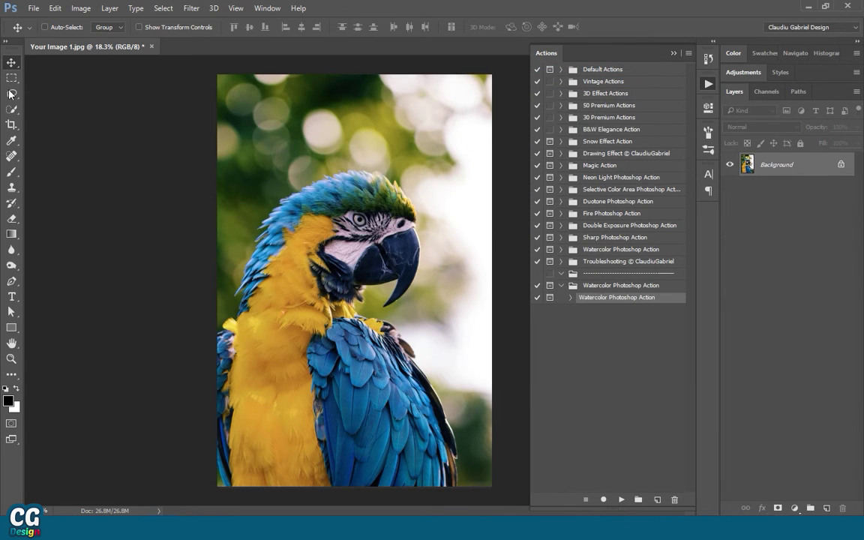
Select the Brush tool and browse the newly added watercolor brush presets
left_click(11, 175)
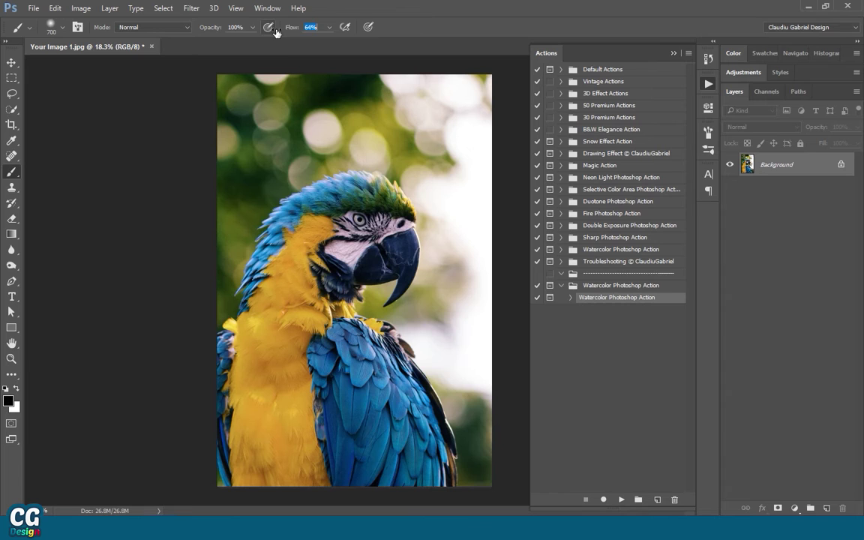
right_click(287, 140)
scroll(526, 353, "down", 5)
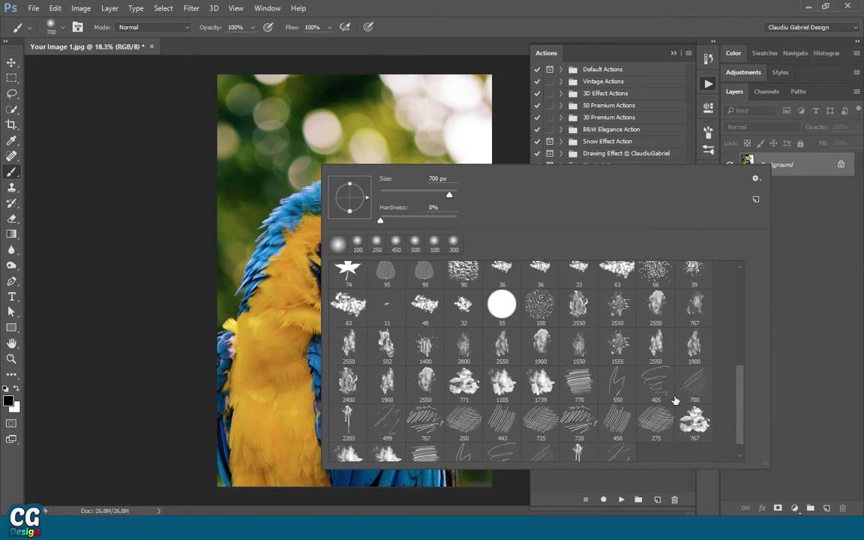
left_click(314, 38)
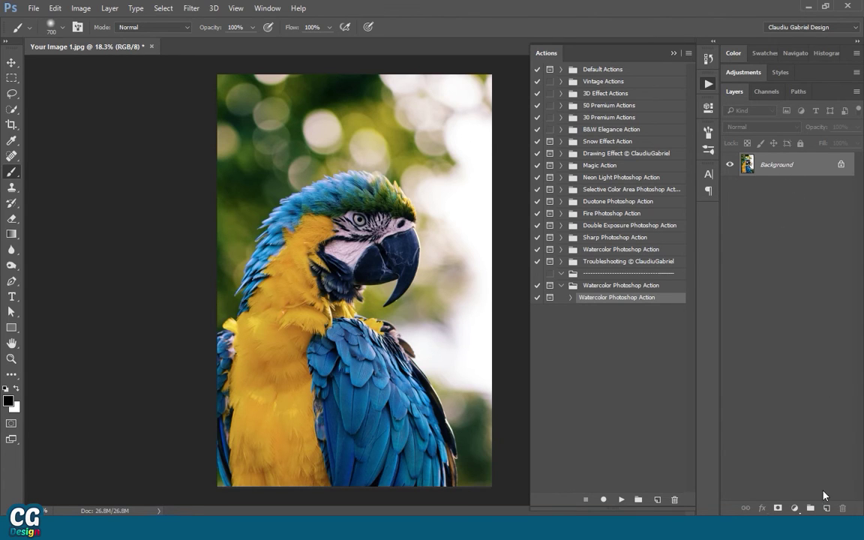
Add a new layer named brush and make it the active layer
left_click(828, 510)
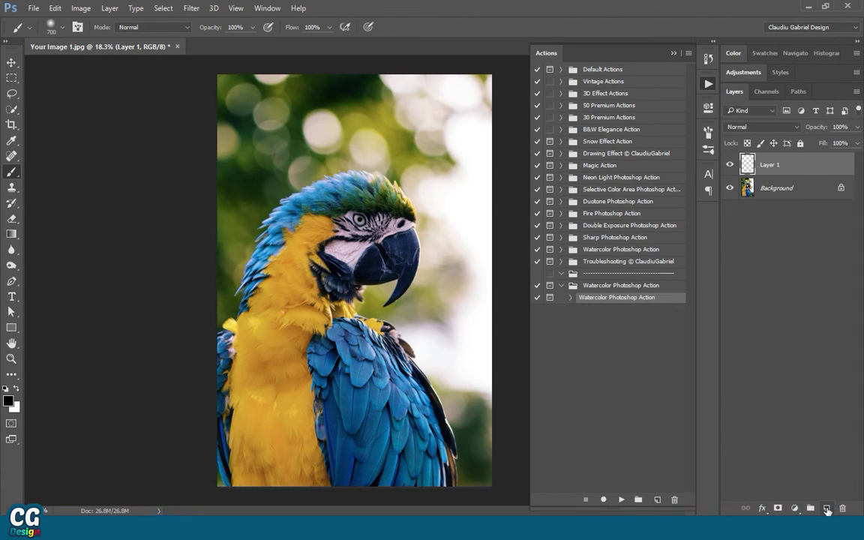
double_click(773, 165)
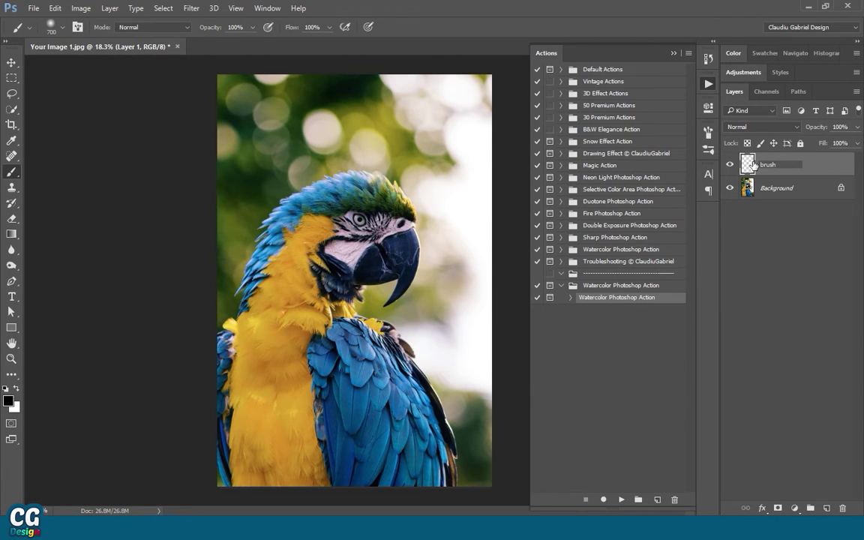
left_click(785, 216)
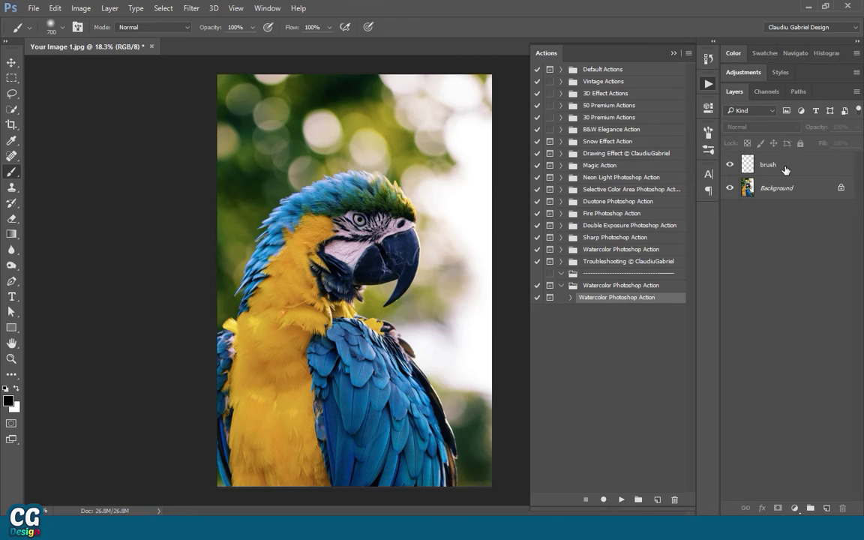
left_click(785, 170)
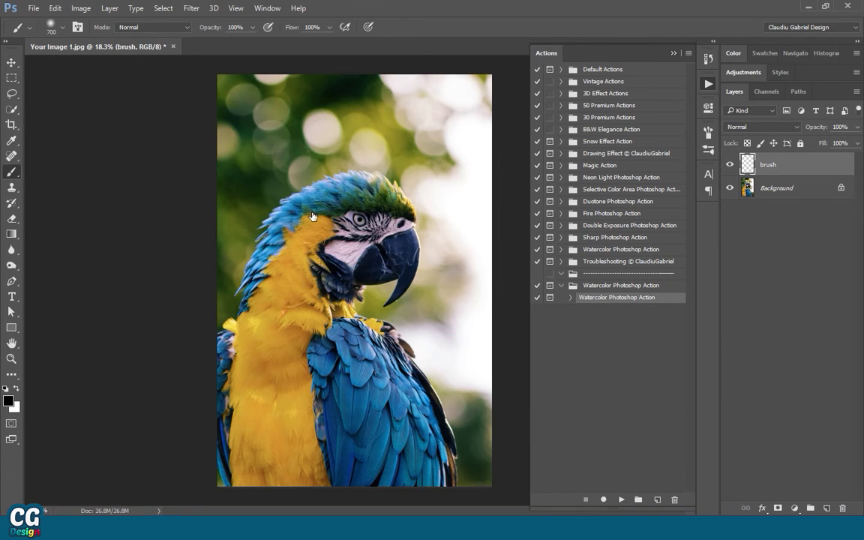
Set the foreground colour to red
left_click(8, 402)
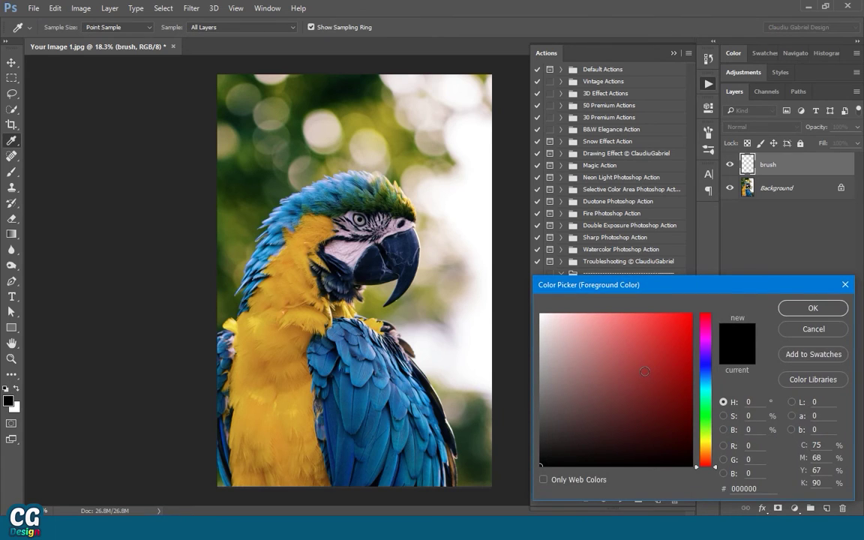
left_click(691, 315)
left_click(813, 308)
Set the brush size to 550 px
key("b")
right_click(315, 209)
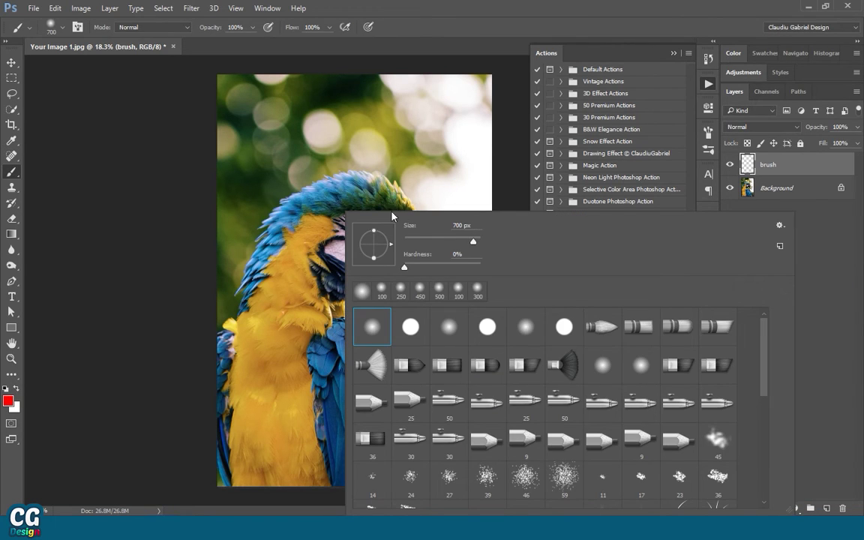
double_click(475, 229)
type("550")
key("Return")
key("Return")
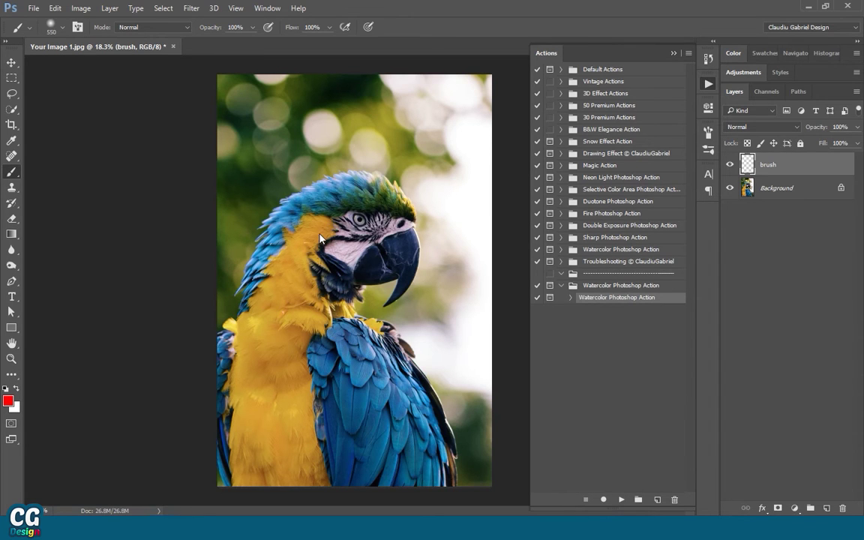
Paint red over the parrot's face, head, neck, chest and body, shrinking the brush to 350 px
scroll(320, 239, "up", 5)
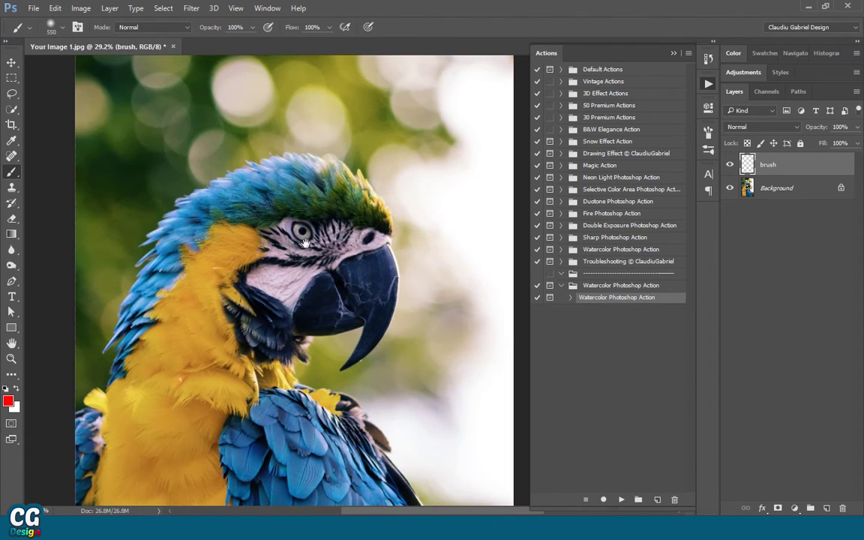
mouse_move(306, 242)
left_mouse_down()
mouse_move(293, 209)
mouse_move(203, 251)
mouse_move(225, 173)
mouse_move(170, 409)
left_mouse_up()
scroll(237, 341, "down", 5)
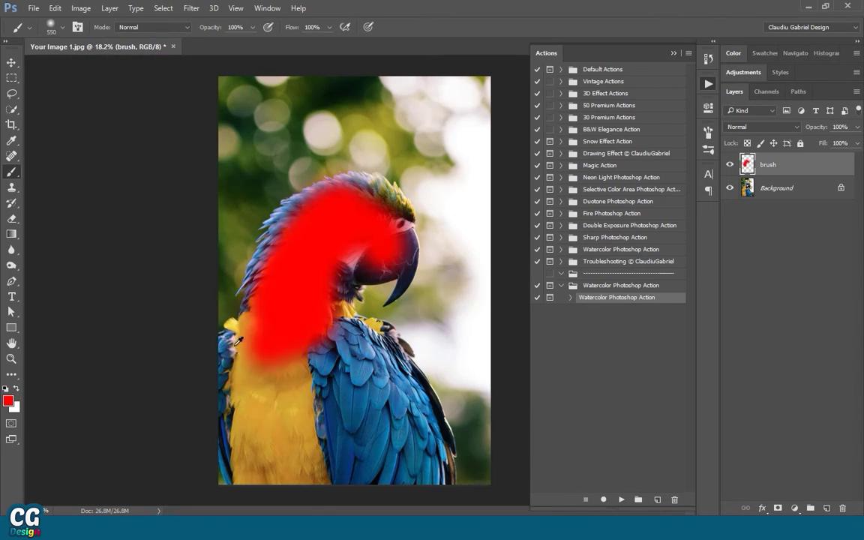
mouse_move(237, 341)
left_mouse_down()
mouse_move(405, 450)
mouse_move(357, 407)
mouse_move(312, 300)
left_mouse_up()
scroll(312, 300, "up", 3)
right_click(327, 210)
key("Return")
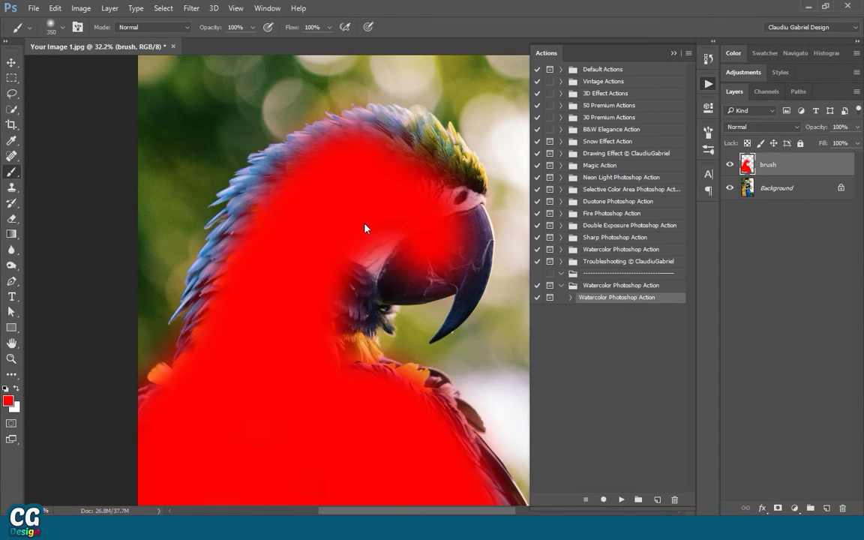
mouse_move(365, 228)
left_mouse_down()
mouse_move(247, 179)
mouse_move(339, 128)
mouse_move(404, 142)
mouse_move(373, 193)
mouse_move(427, 177)
left_mouse_up()
Paint the beak red with a 50 px brush, then enlarge the brush to 150 px
scroll(426, 178, "up", 5)
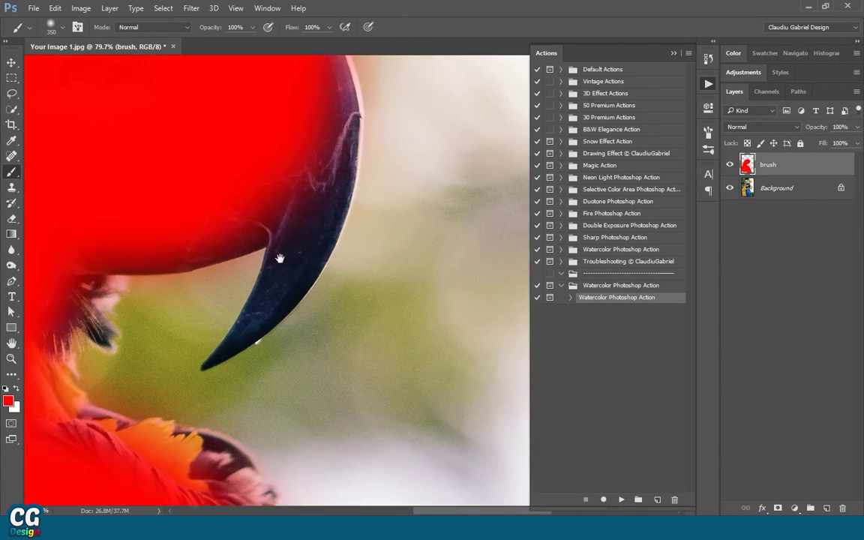
right_click(300, 214)
mouse_move(279, 259)
left_mouse_down()
mouse_move(277, 293)
mouse_move(235, 337)
mouse_move(287, 295)
mouse_move(291, 238)
mouse_move(324, 176)
mouse_move(328, 145)
left_mouse_up()
type("50")
key("Return")
right_click(328, 145)
type("150")
key("Return")
Paint the orange neck feathers red and switch to the Move tool
scroll(268, 135, "down", 2)
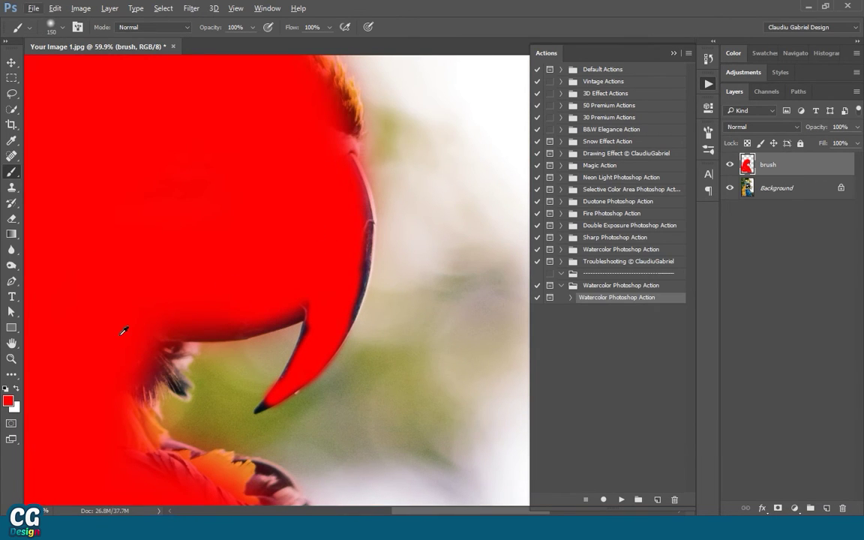
scroll(190, 289, "down", 4)
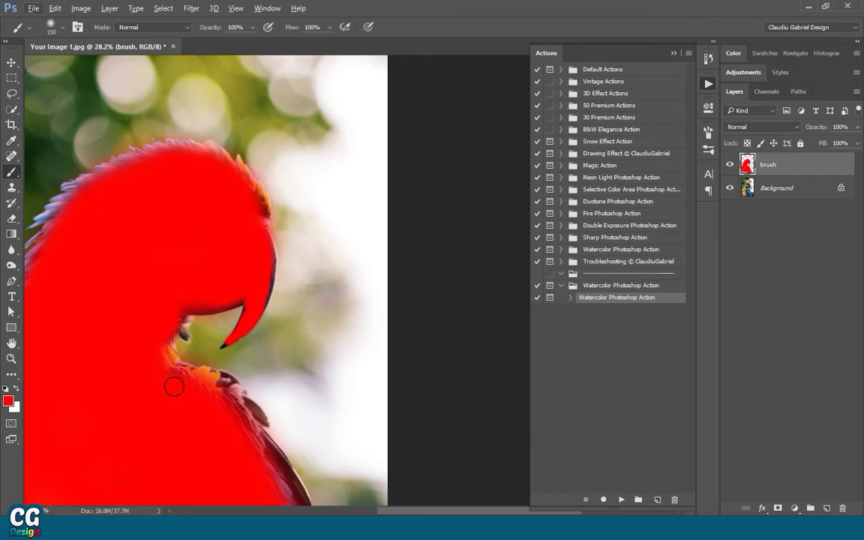
left_click_drag(174, 386, 214, 379)
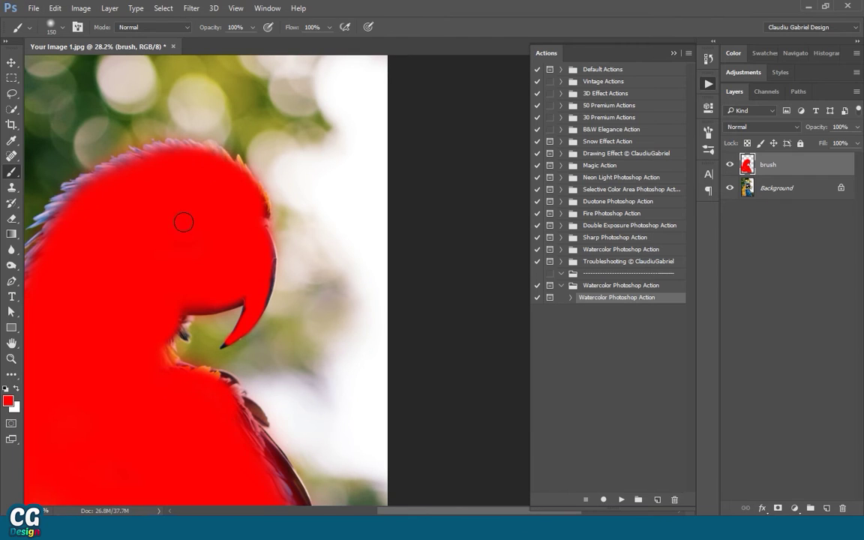
scroll(188, 255, "down", 2)
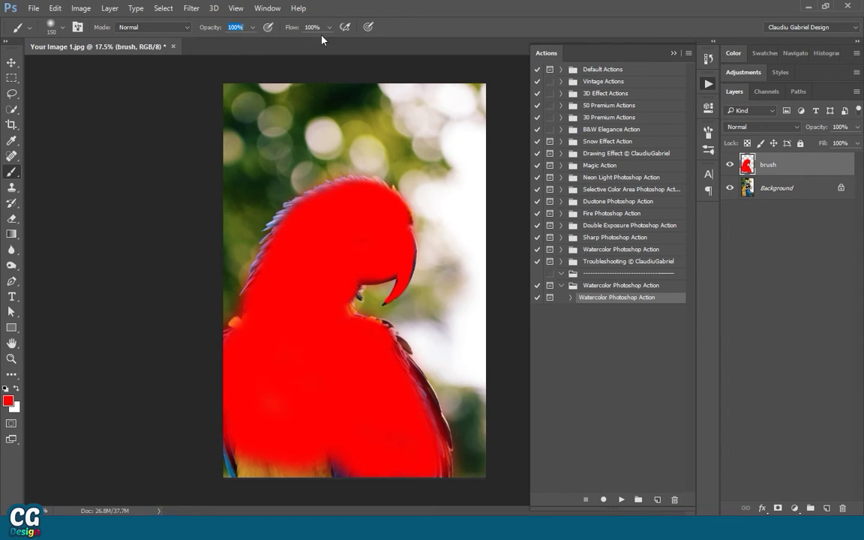
left_click(293, 30)
left_click(11, 62)
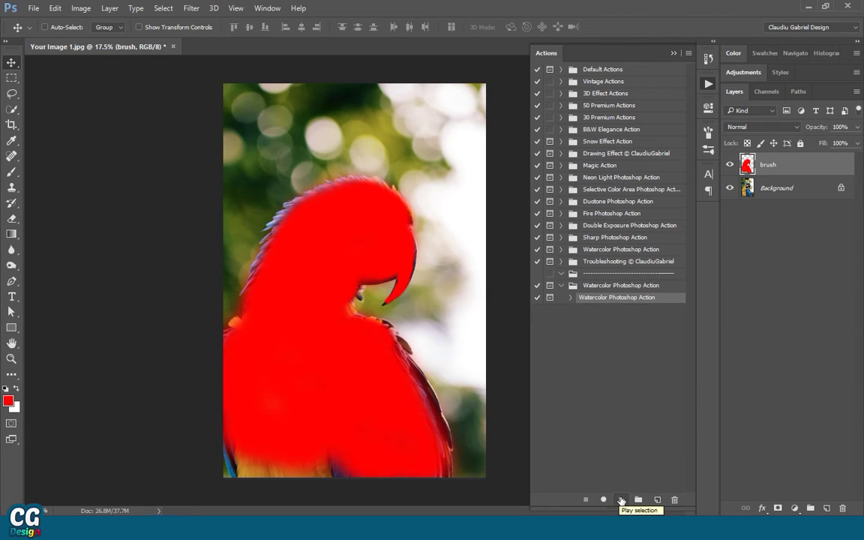
Play the Watercolor Photoshop Action and dismiss its completion message
left_click(621, 501)
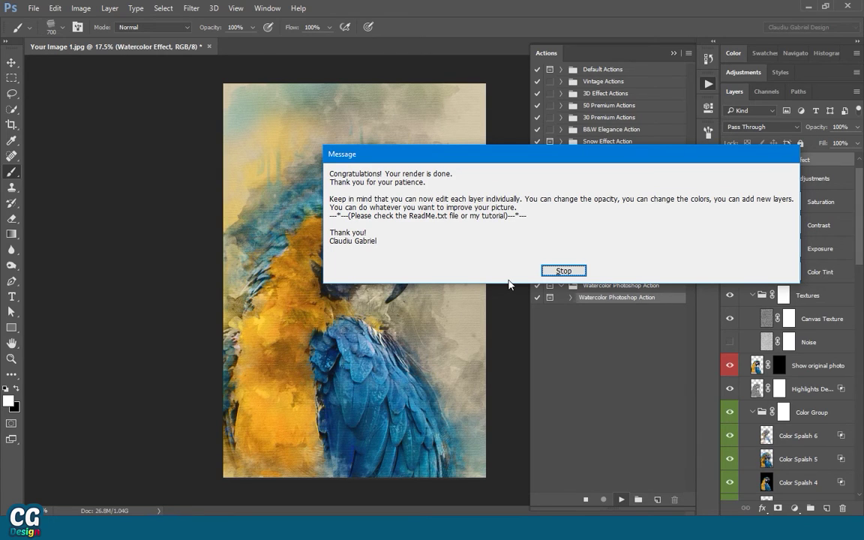
left_click_drag(548, 159, 384, 211)
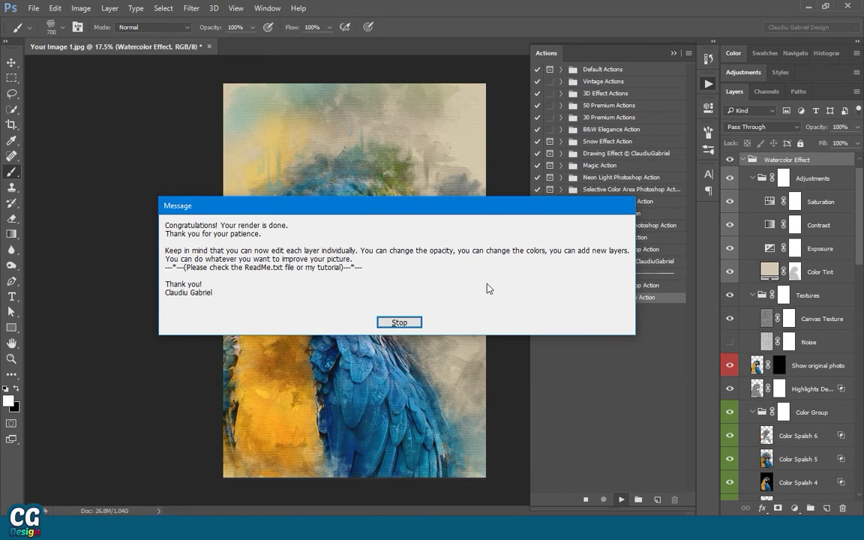
left_click(400, 323)
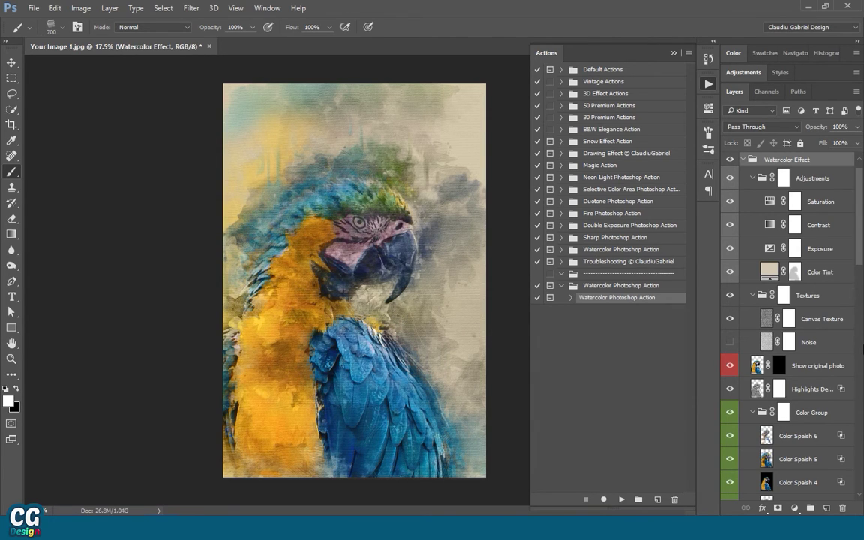
Toggle the Watercolor Effect group's visibility several times to compare it with the original photo
left_click(674, 54)
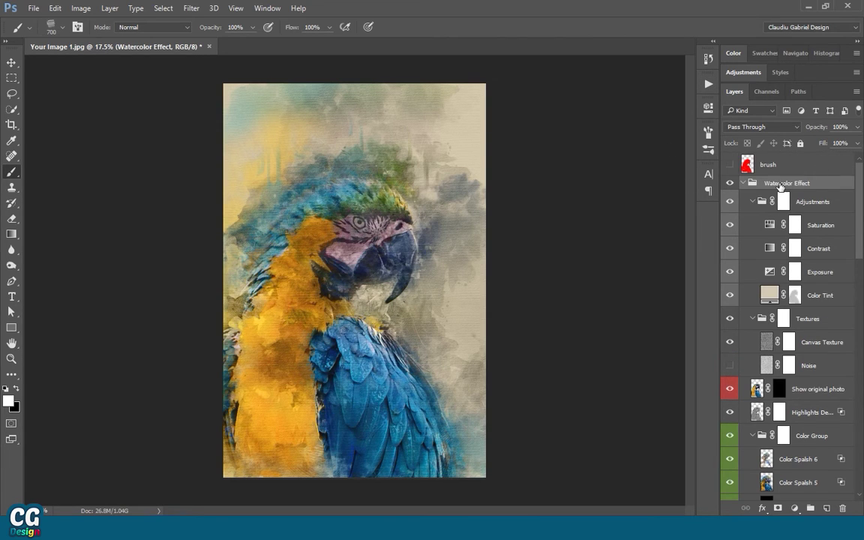
left_click(743, 184)
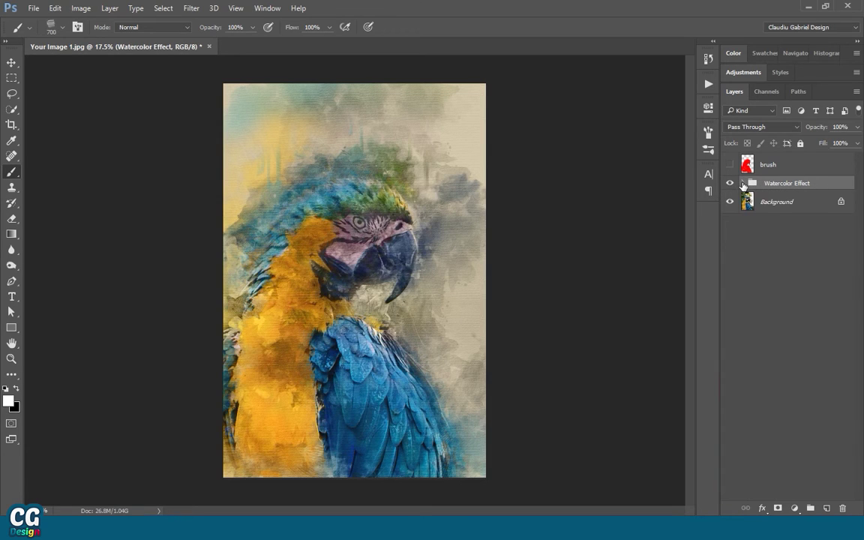
left_click(784, 201)
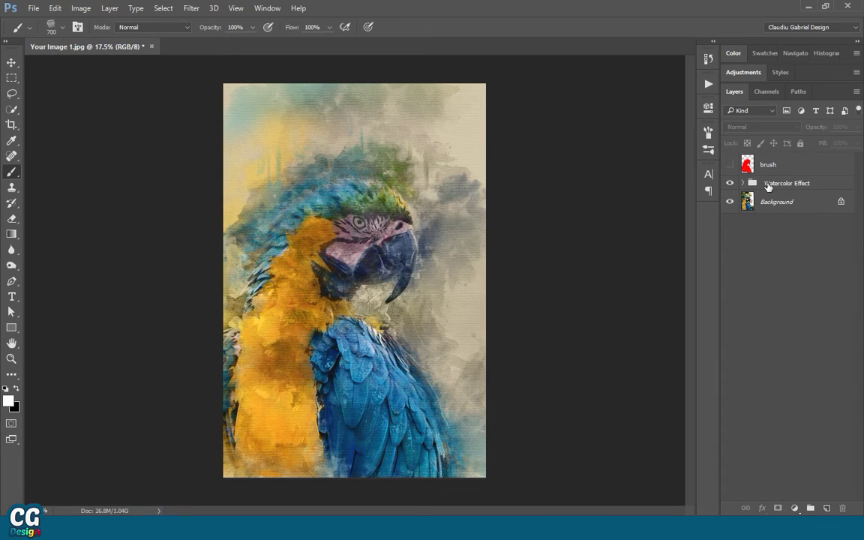
left_click(746, 186)
left_click(731, 184)
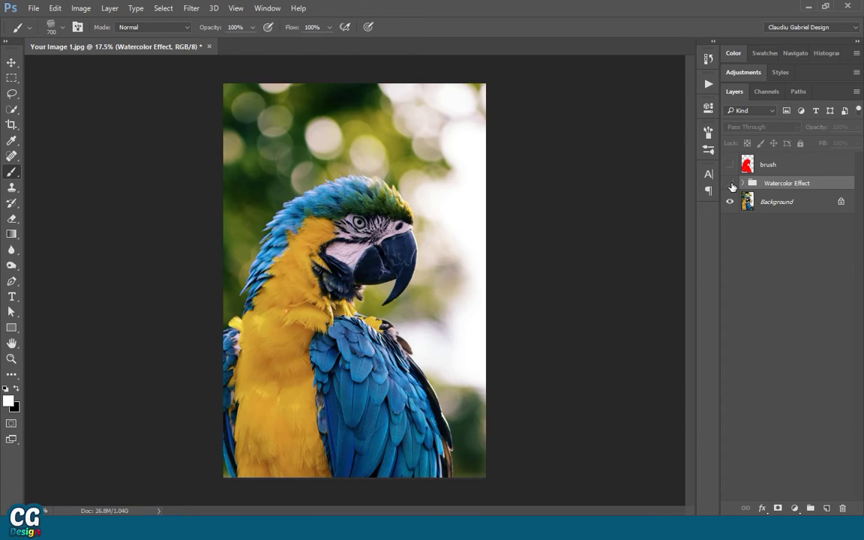
left_click(731, 184)
left_click(731, 184)
left_click(730, 184)
left_click(731, 184)
left_click(732, 184)
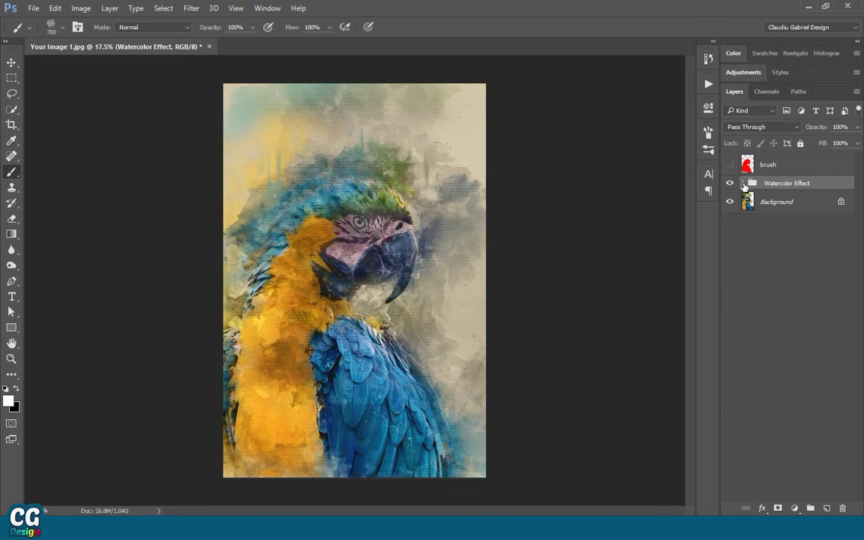
Expand the Watercolor Effect group and select its Show original photo layer
left_click(744, 184)
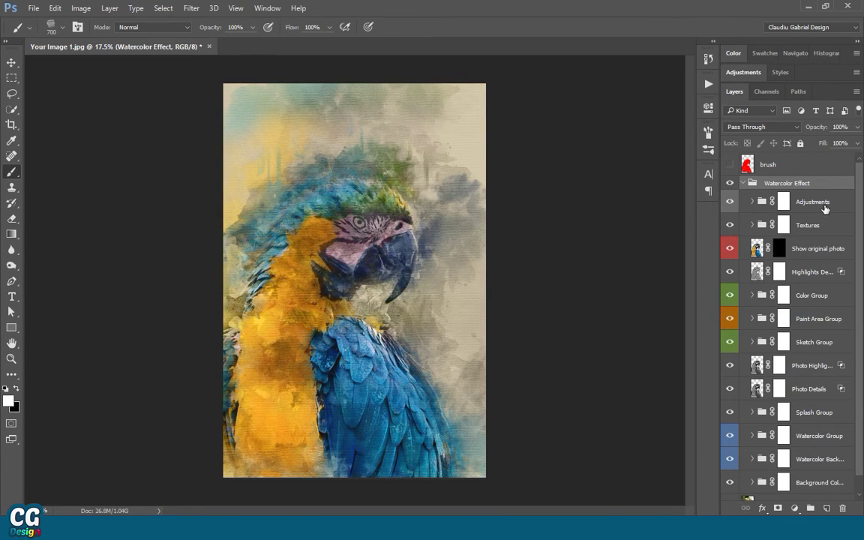
scroll(743, 190, "down", 1)
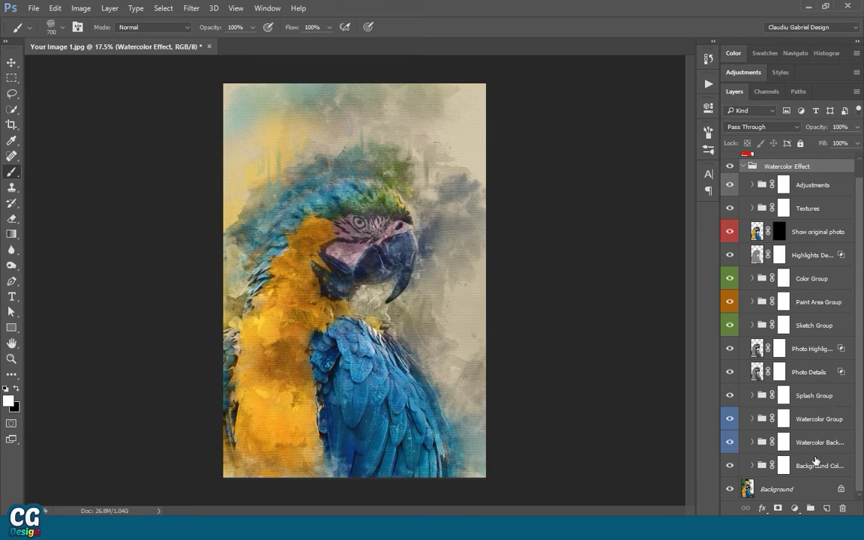
scroll(828, 405, "up", 1)
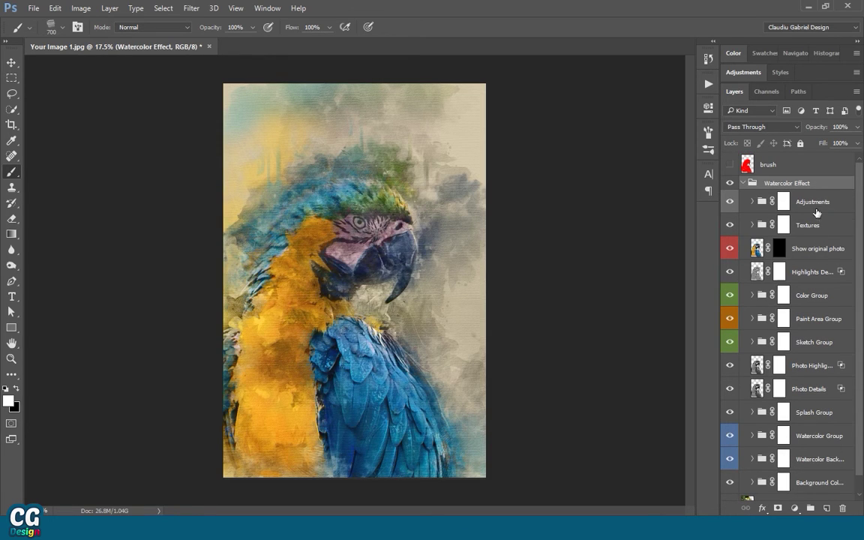
left_click(824, 257)
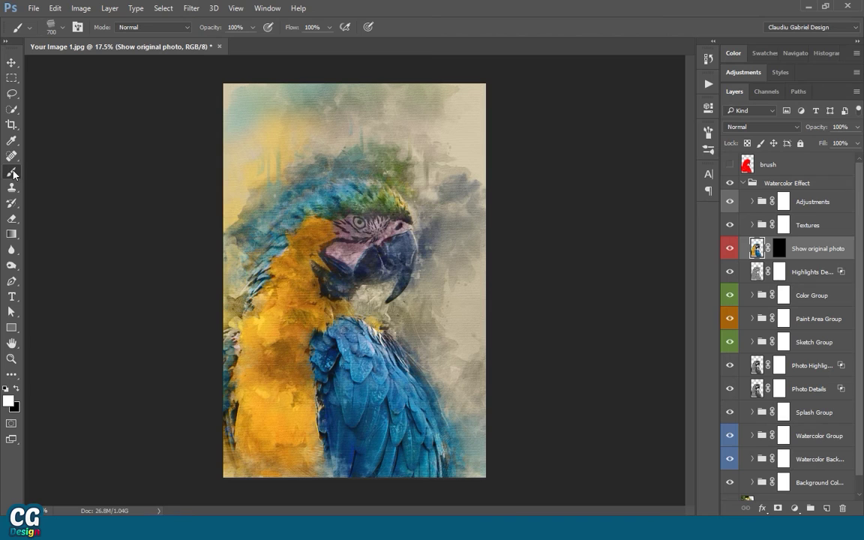
Choose a soft round brush and set its size to 650 px
right_click(382, 214)
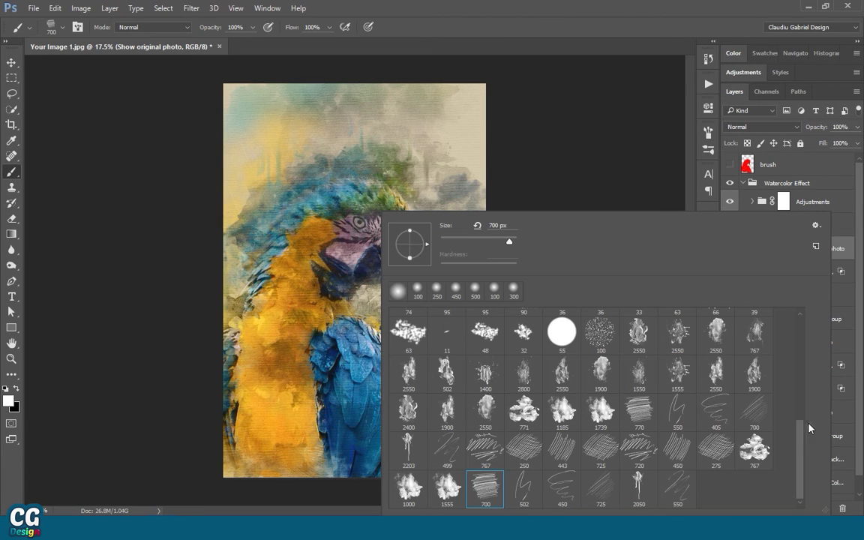
left_click_drag(799, 444, 800, 330)
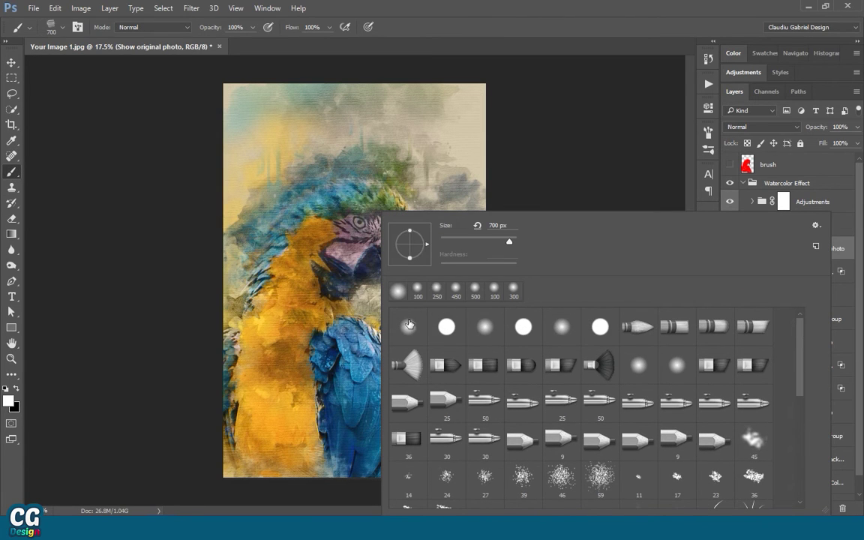
left_click(399, 291)
left_click_drag(513, 224, 486, 226)
type("650")
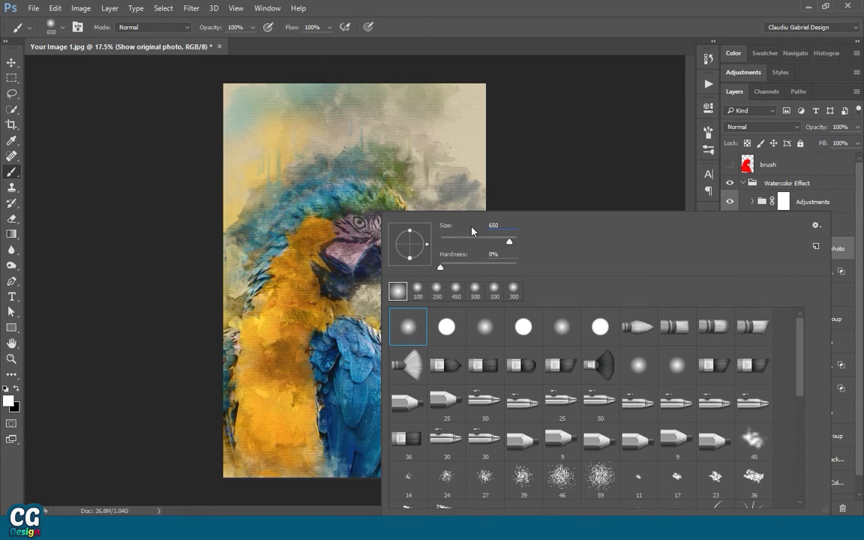
key("Return")
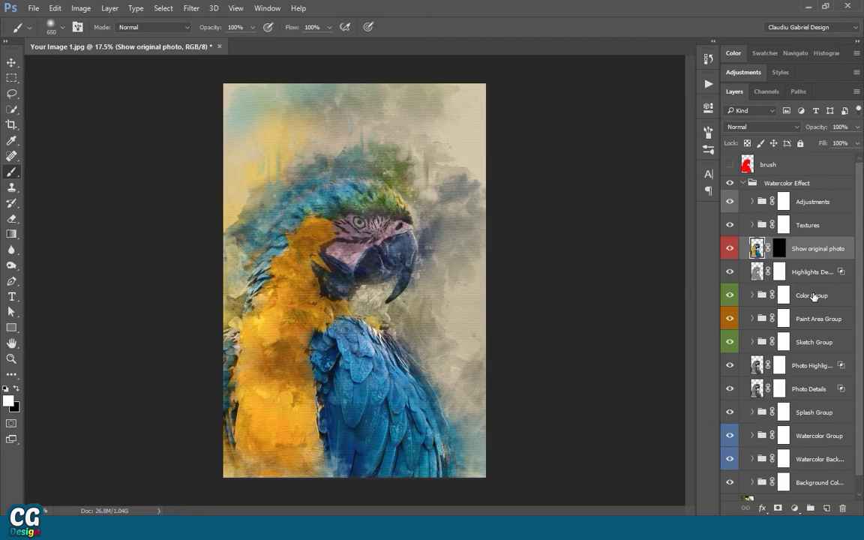
On the Show original photo mask, paint white over the parrot's eye and face
left_click(779, 249)
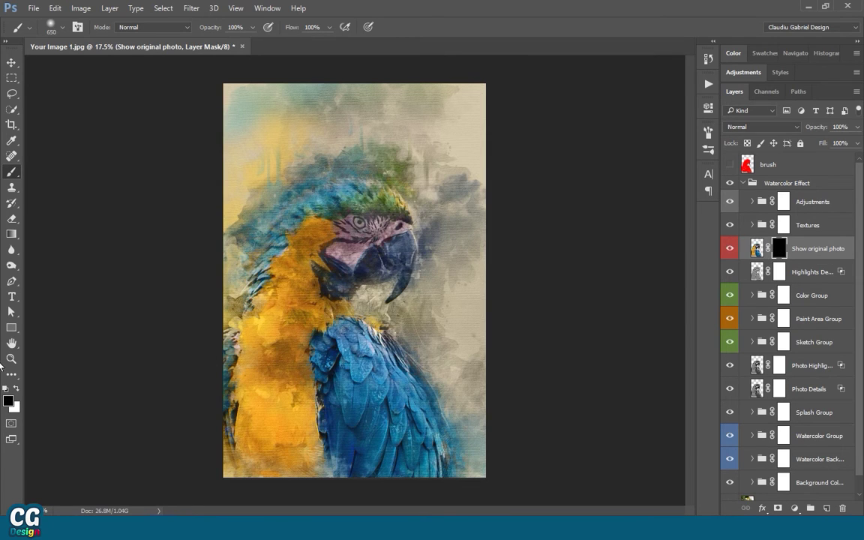
left_click(17, 387)
mouse_move(344, 215)
left_mouse_down()
mouse_move(324, 192)
mouse_move(291, 217)
mouse_move(300, 208)
mouse_move(307, 215)
mouse_move(286, 262)
left_mouse_up()
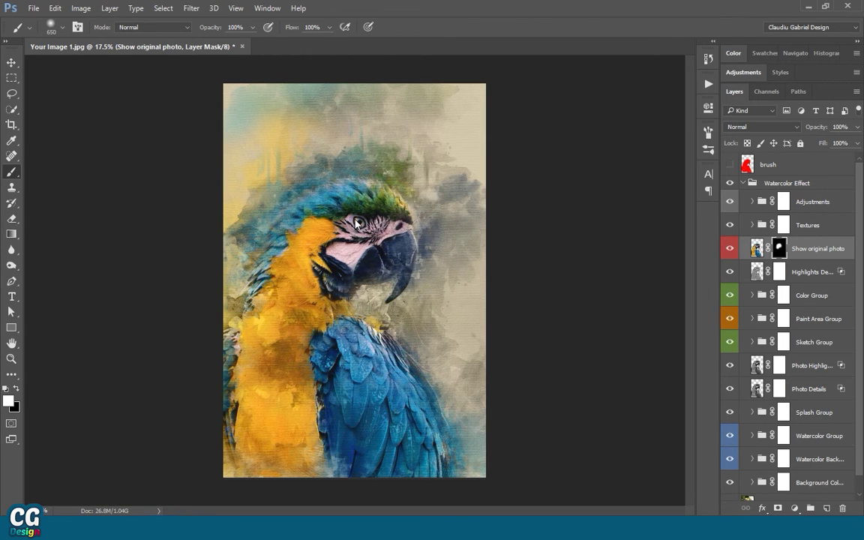
scroll(379, 246, "up", 3)
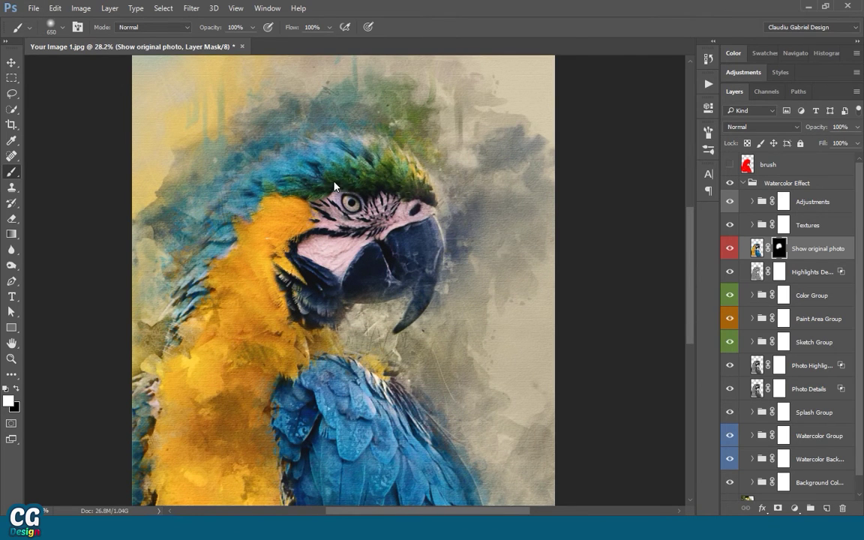
scroll(419, 299, "up", 1)
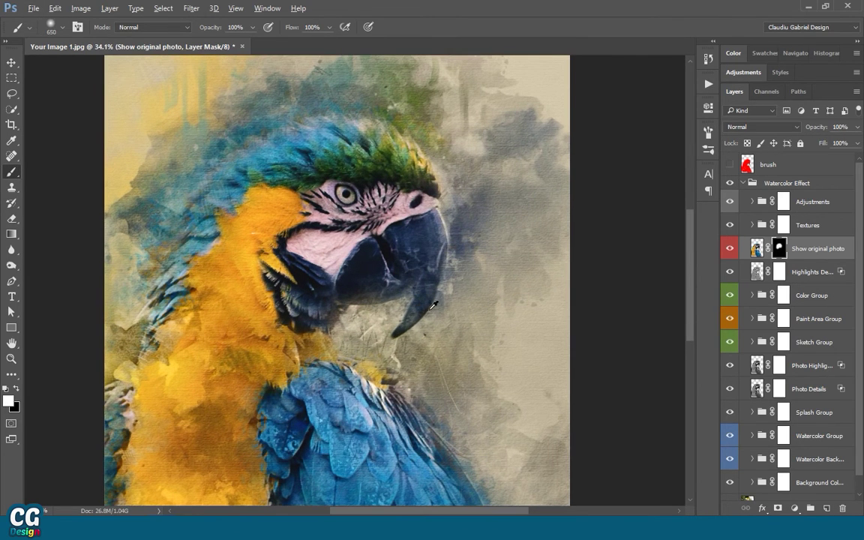
scroll(330, 220, "up", 1)
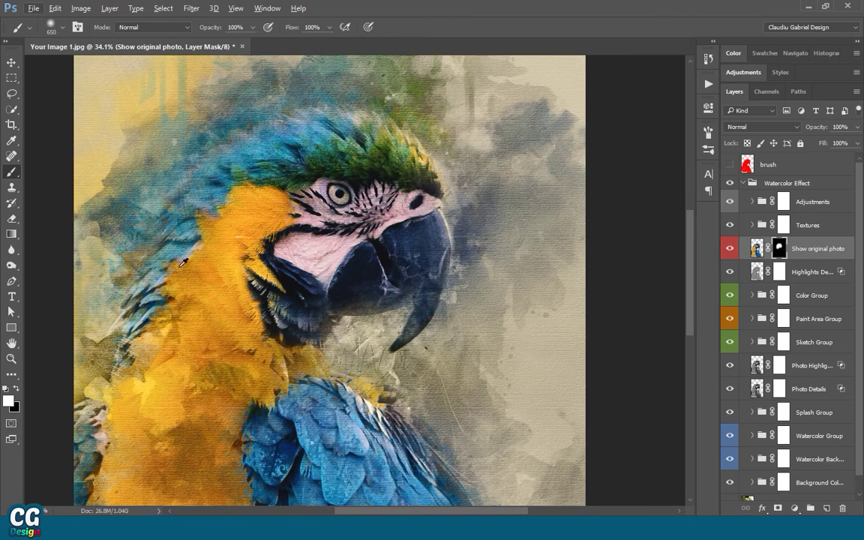
key("x")
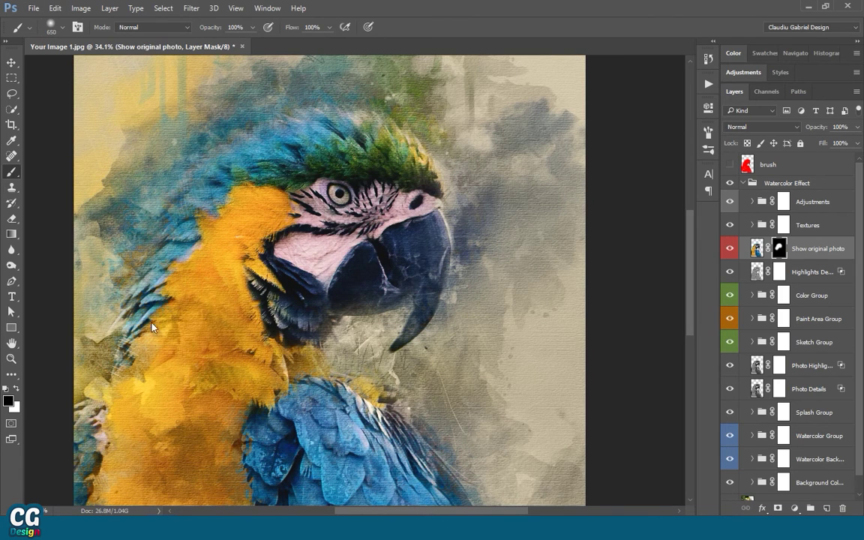
key("x")
Shrink the brush to 100 px, paint the lower beak back in, and fit the image to the window
right_click(417, 215)
left_click_drag(549, 224, 466, 238)
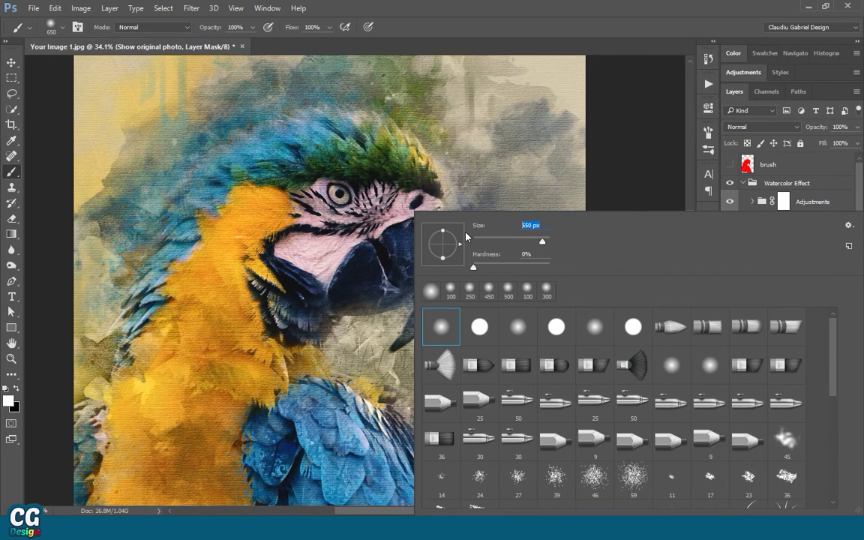
type("50")
key("BackSpace")
key("BackSpace")
type("100")
key("Return")
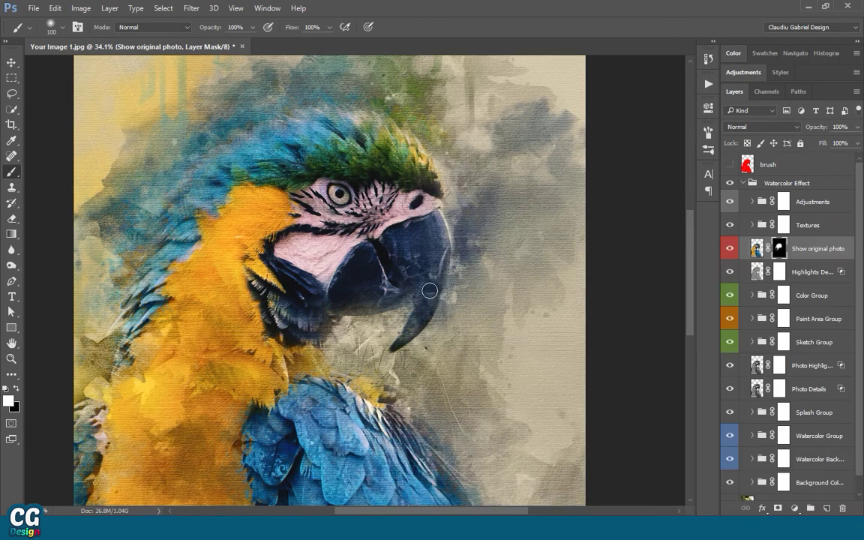
mouse_move(418, 327)
left_mouse_down()
mouse_move(387, 271)
mouse_move(353, 270)
mouse_move(344, 304)
mouse_move(362, 302)
mouse_move(411, 233)
mouse_move(420, 287)
mouse_move(439, 244)
mouse_move(433, 275)
mouse_move(401, 307)
mouse_move(405, 340)
mouse_move(392, 212)
mouse_move(391, 267)
mouse_move(438, 256)
left_mouse_up()
key("ctrl+0")
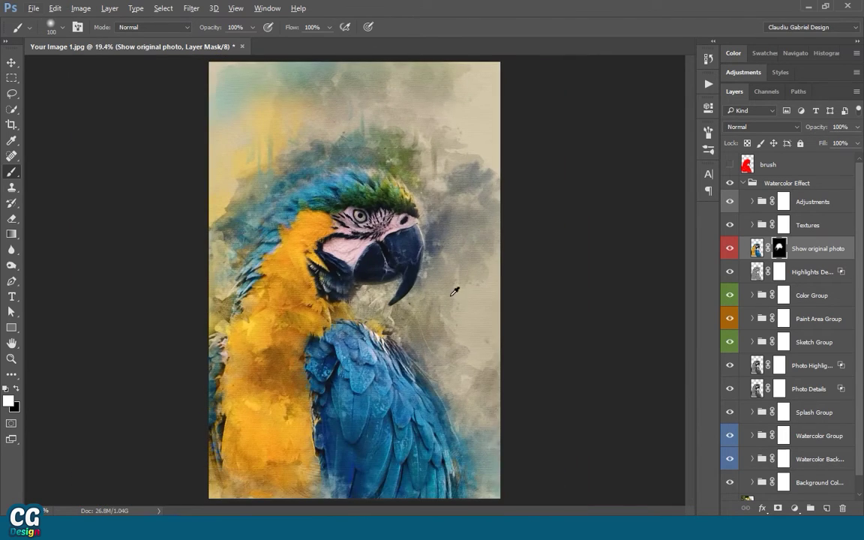
key("v")
left_click(818, 185)
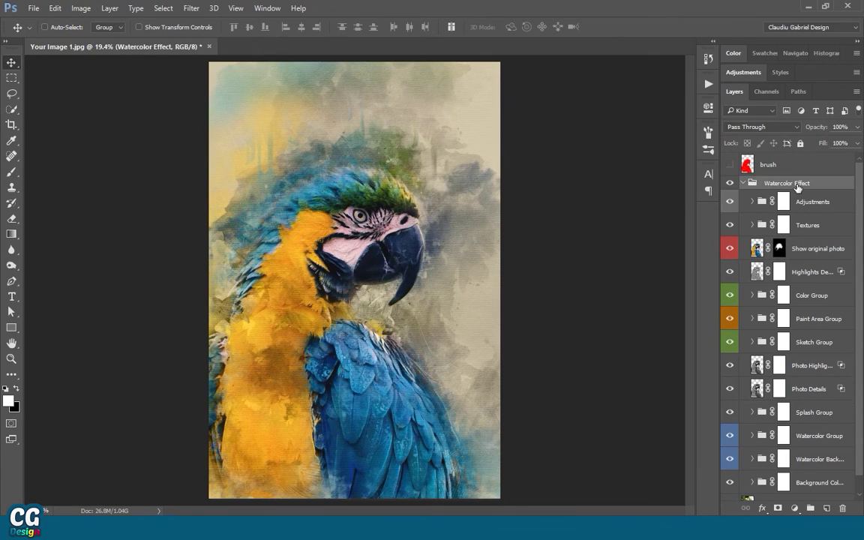
key("x")
scroll(825, 473, "down", 1)
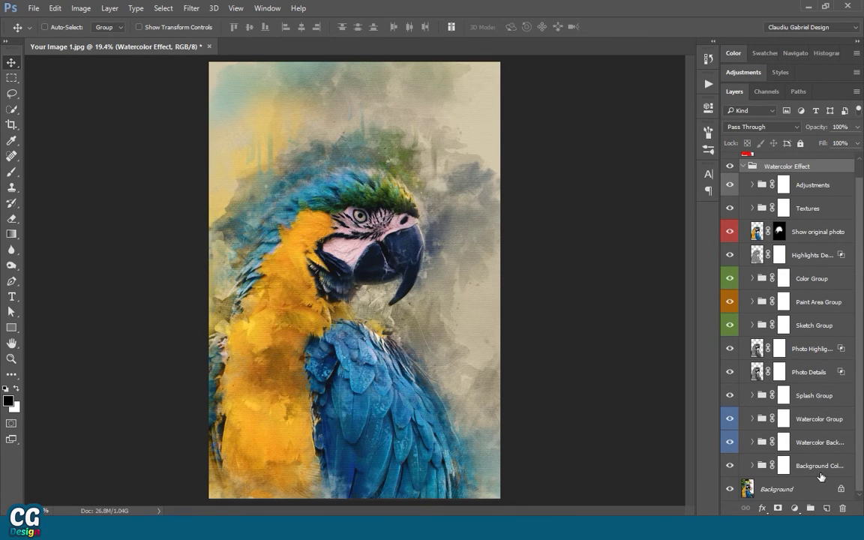
left_click(821, 474)
left_click(729, 466)
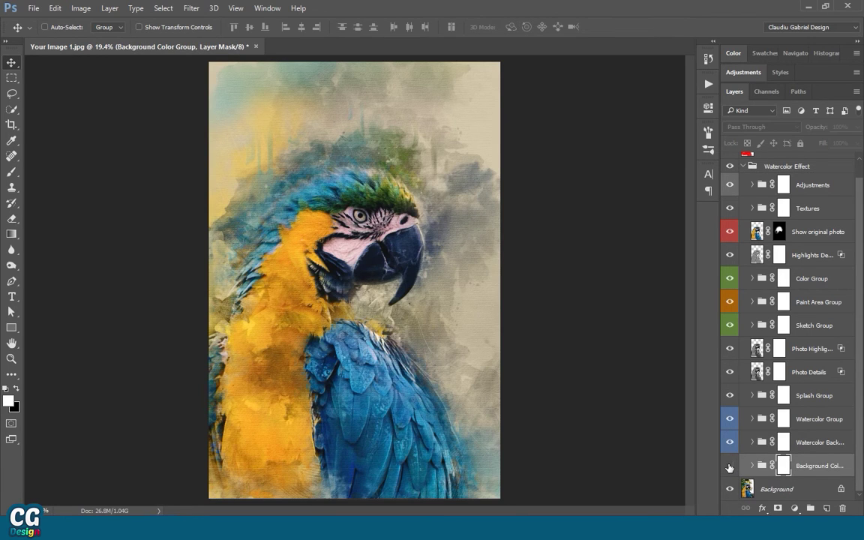
left_click(730, 466)
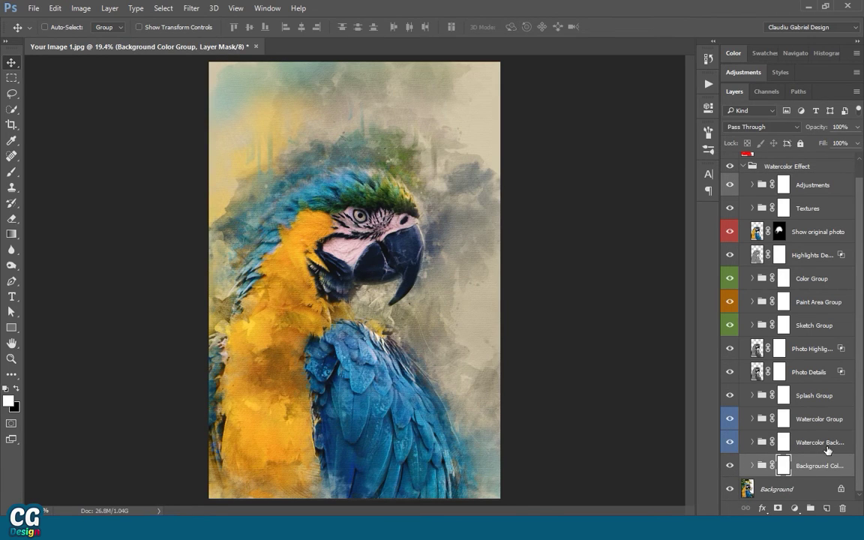
left_click(731, 447)
left_click(731, 445)
left_click(731, 420)
left_click(731, 423)
left_click(732, 398)
left_click(731, 397)
left_click(731, 373)
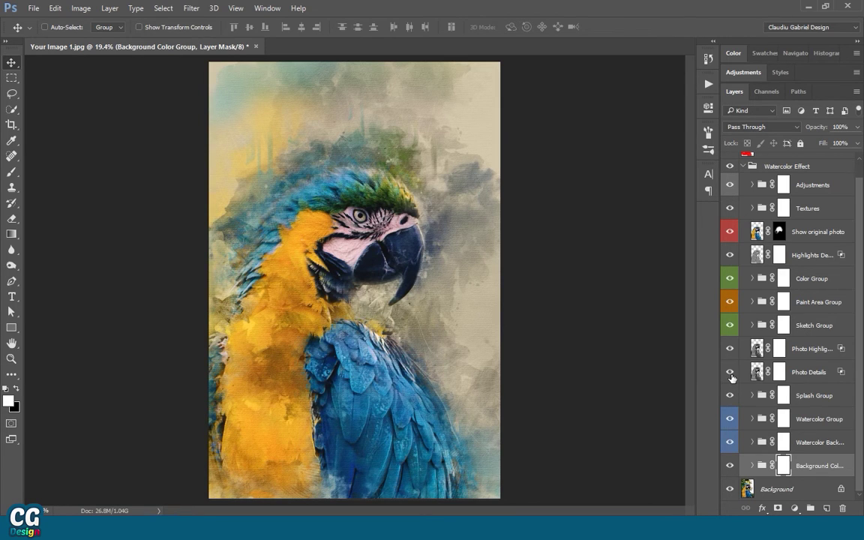
left_click(732, 375)
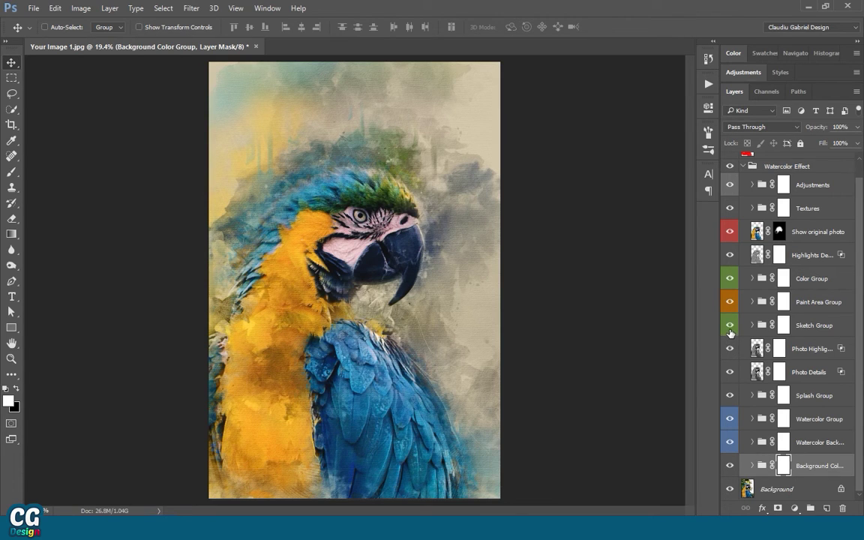
left_click(731, 329)
left_click(732, 303)
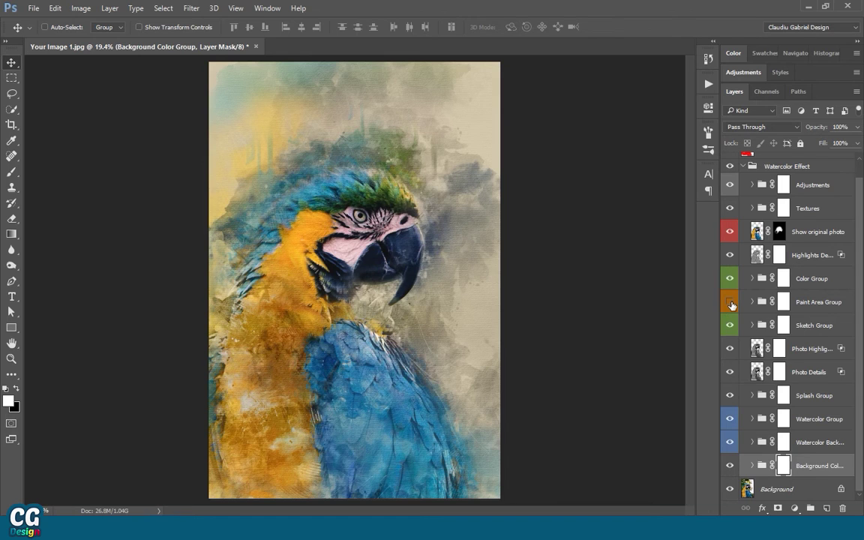
left_click(731, 303)
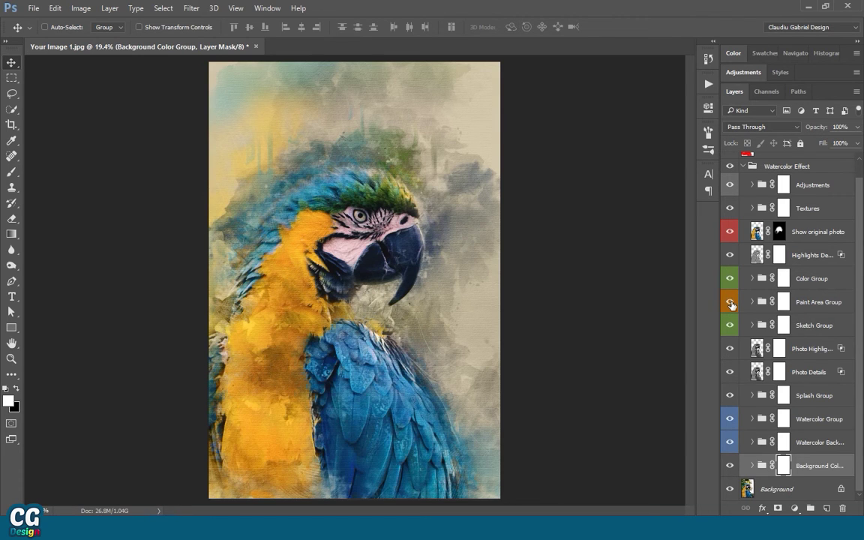
left_click(730, 279)
left_click(731, 233)
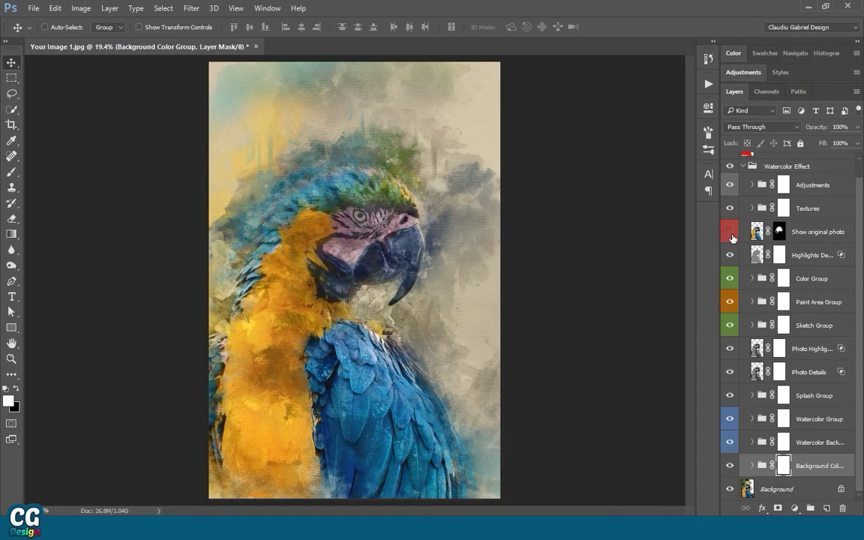
left_click(731, 234)
scroll(732, 235, "up", 1)
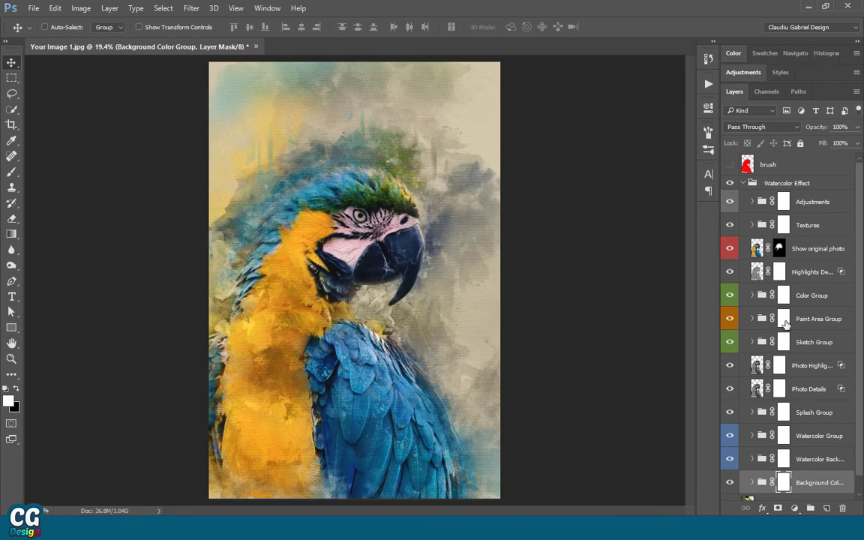
left_click(731, 228)
left_click(731, 205)
left_click(732, 204)
left_click(842, 209)
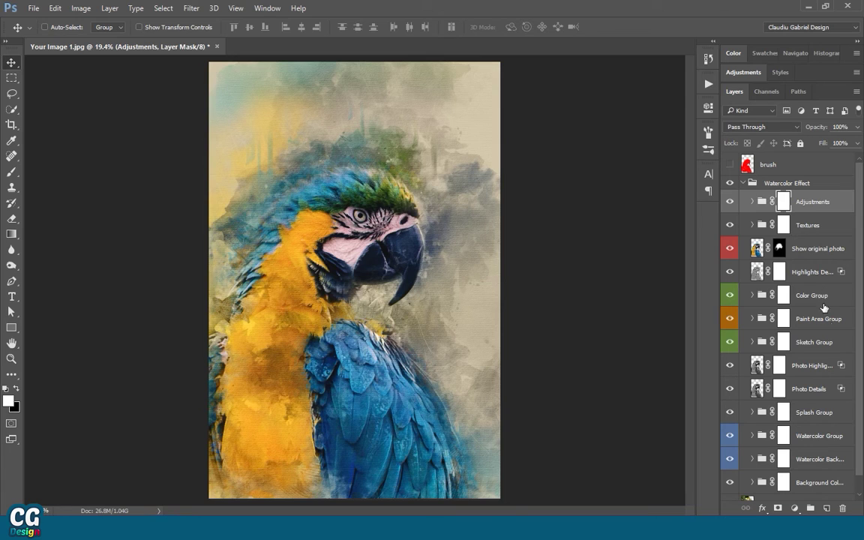
Select the Watercolor Group and toggle its visibility to compare the splashes
left_click(831, 443)
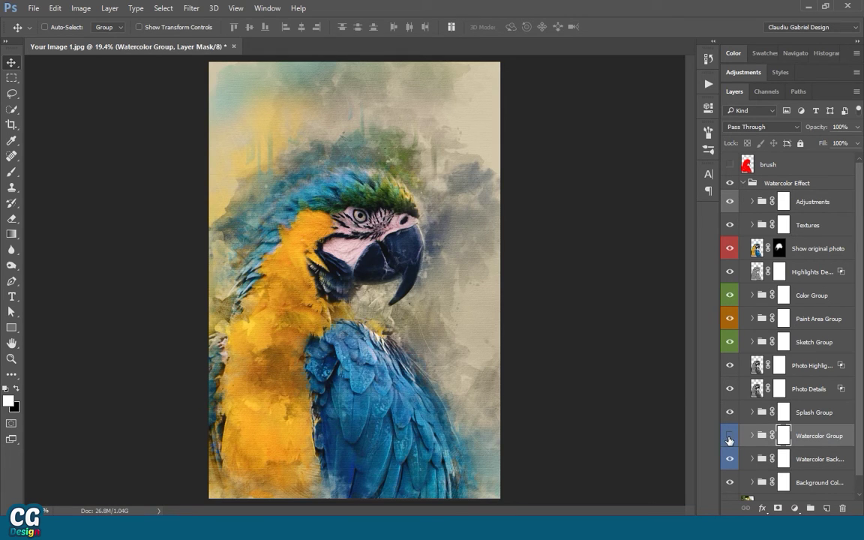
left_click(729, 437)
left_click(730, 437)
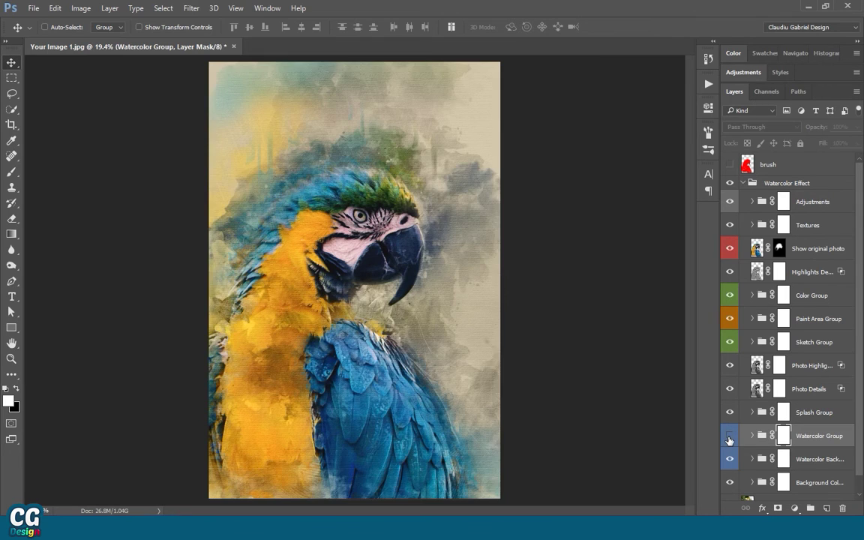
left_click(729, 437)
left_click(729, 437)
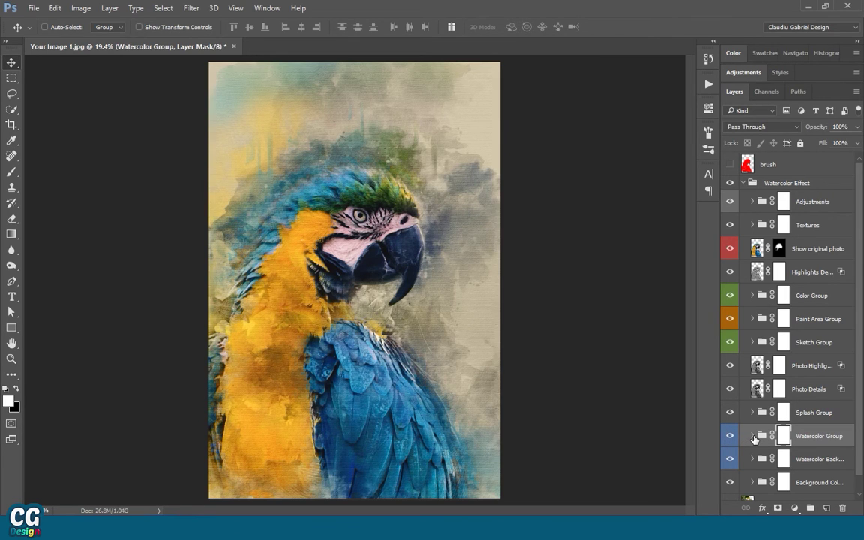
Expand the Watercolor Group, compare Watercolor 4 on and off, then target its mask
left_click(754, 436)
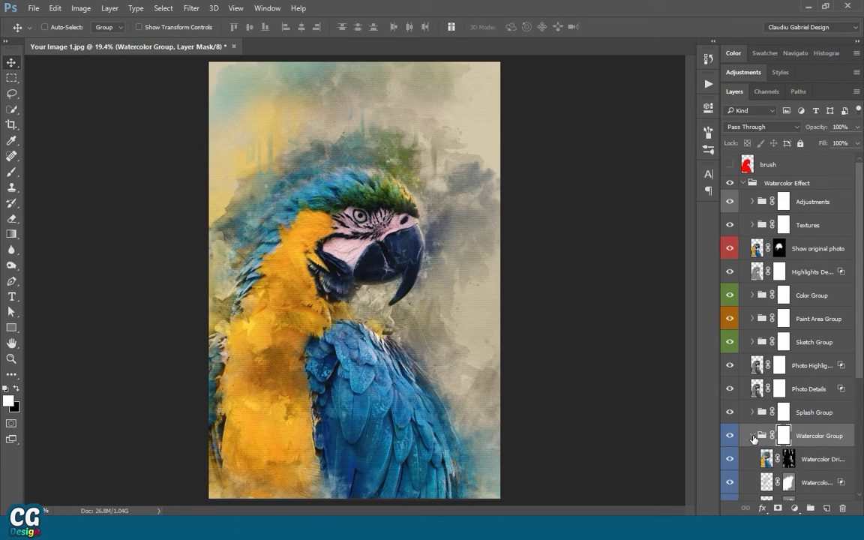
scroll(837, 418, "down", 3)
scroll(836, 418, "down", 1)
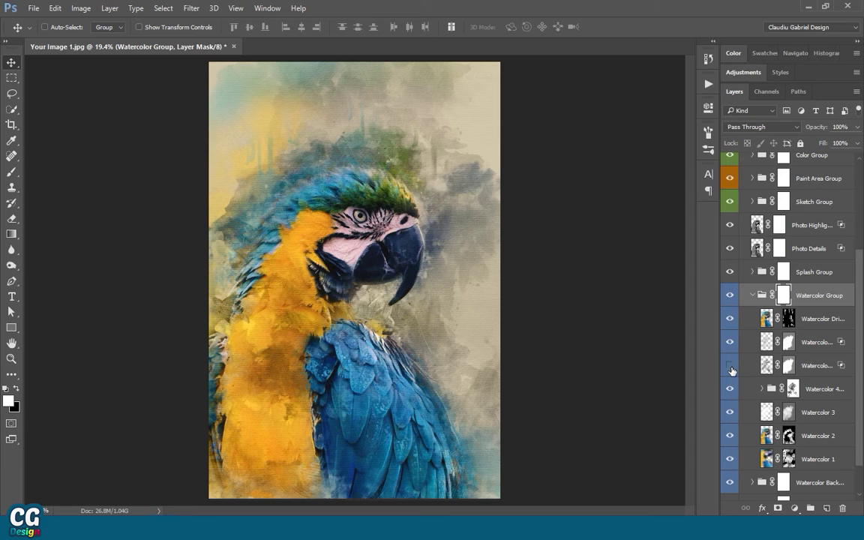
left_click(731, 389)
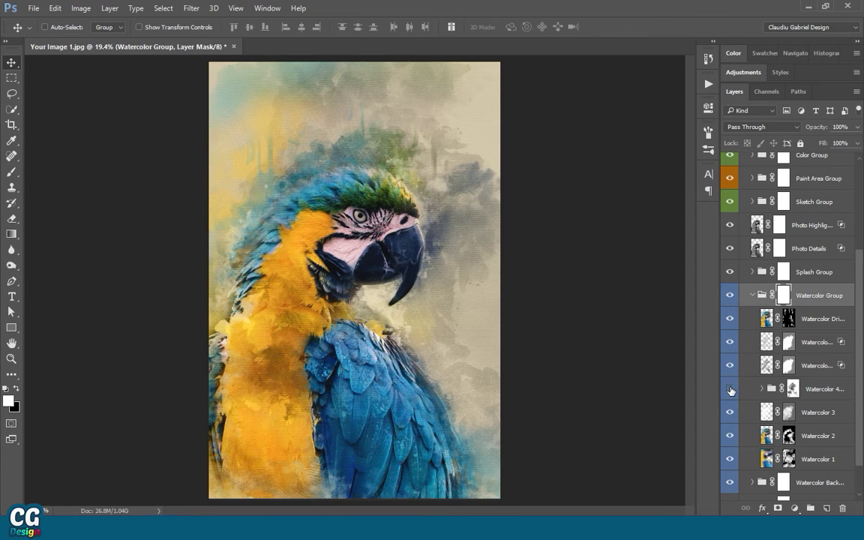
left_click(731, 389)
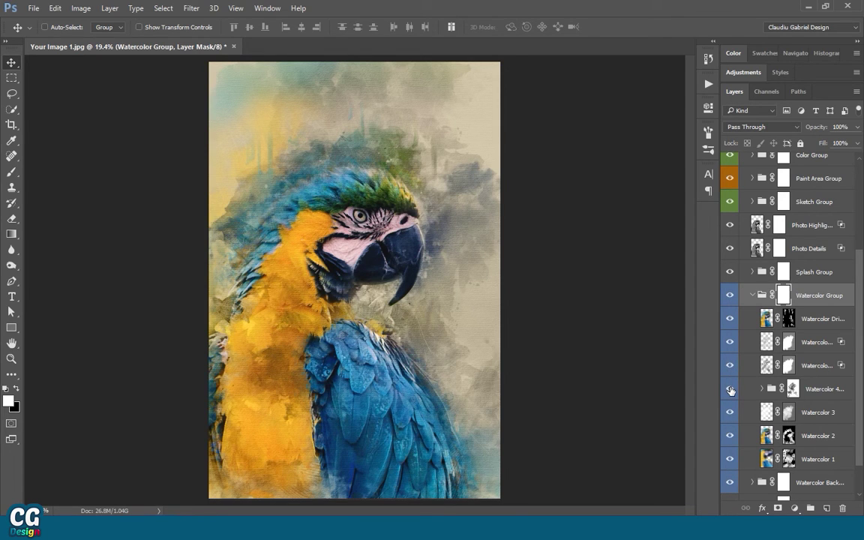
left_click(731, 389)
left_click(731, 390)
left_click(792, 390)
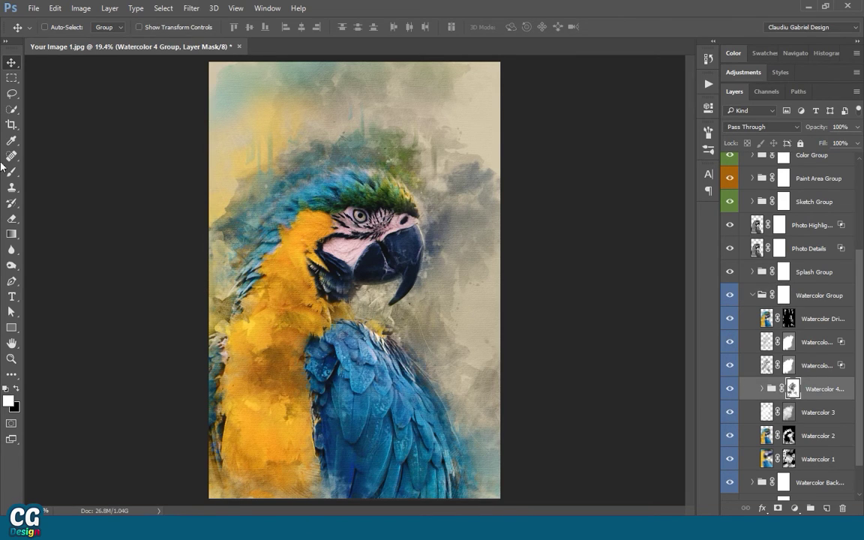
Set the brush size to 600 px, leaving white as the painting colour
key("b")
right_click(283, 215)
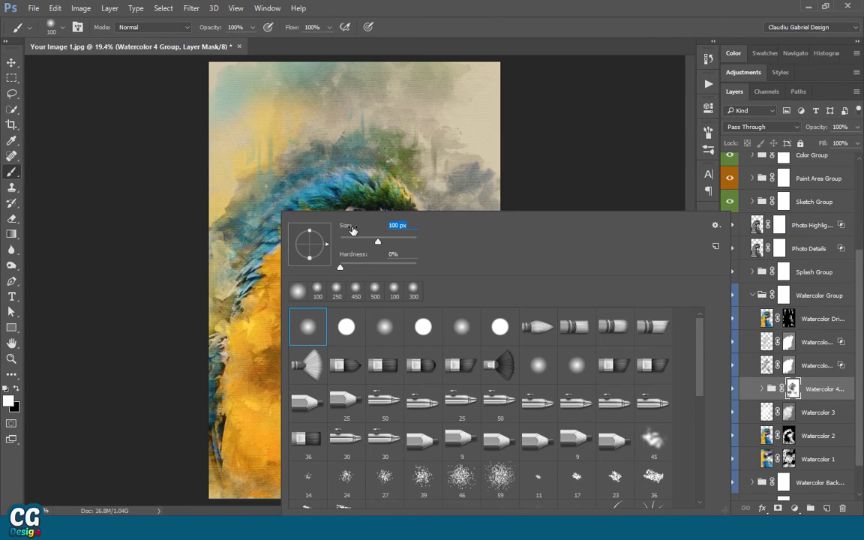
type("400")
left_click_drag(403, 224, 333, 226)
type("600")
key("Return")
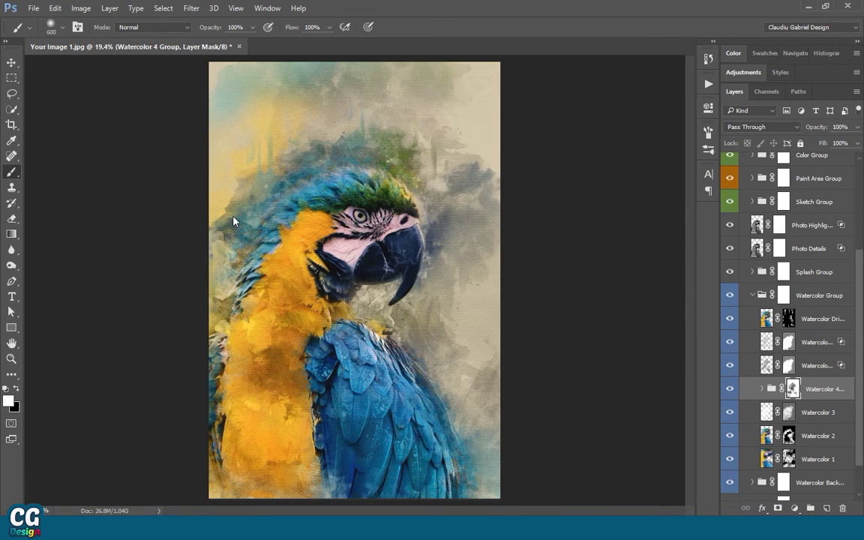
key("x")
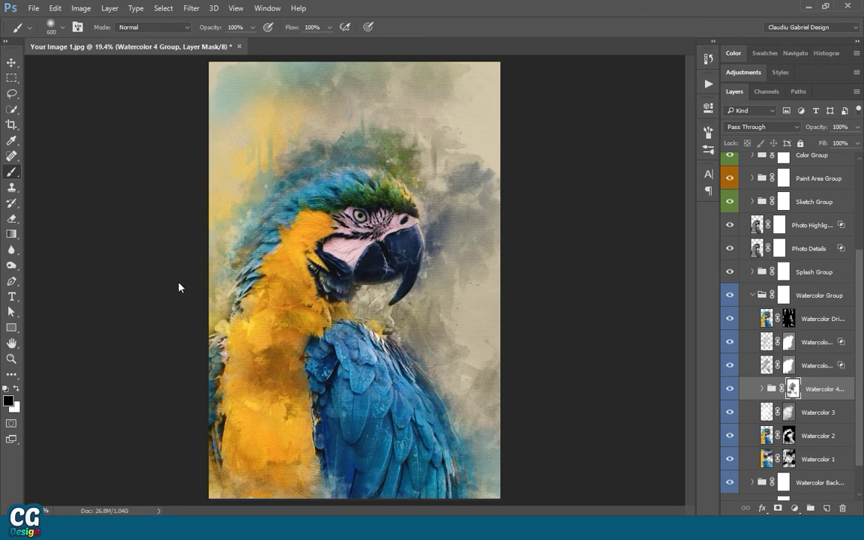
key("x")
Compare Watercolor 4 on and off, leave it visible, and collapse the Watercolor Group
left_click(731, 390)
left_click(731, 389)
left_click(731, 389)
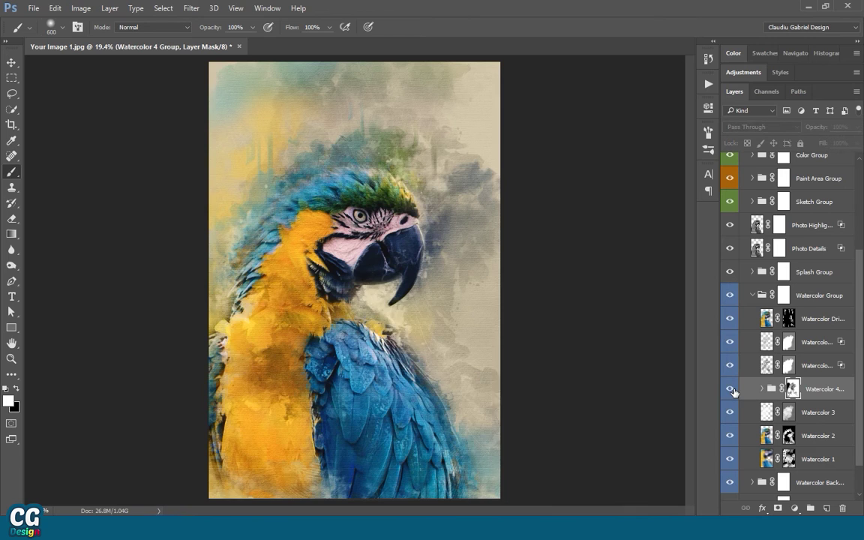
left_click(732, 390)
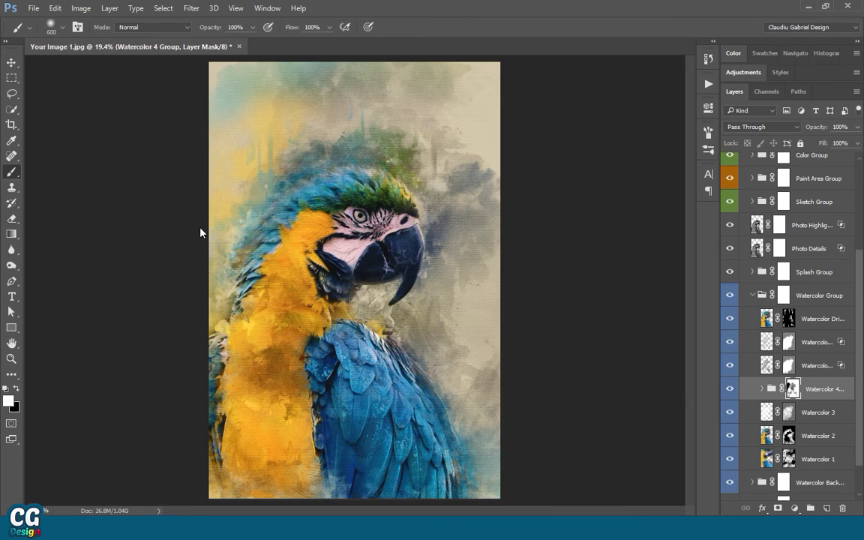
key("x")
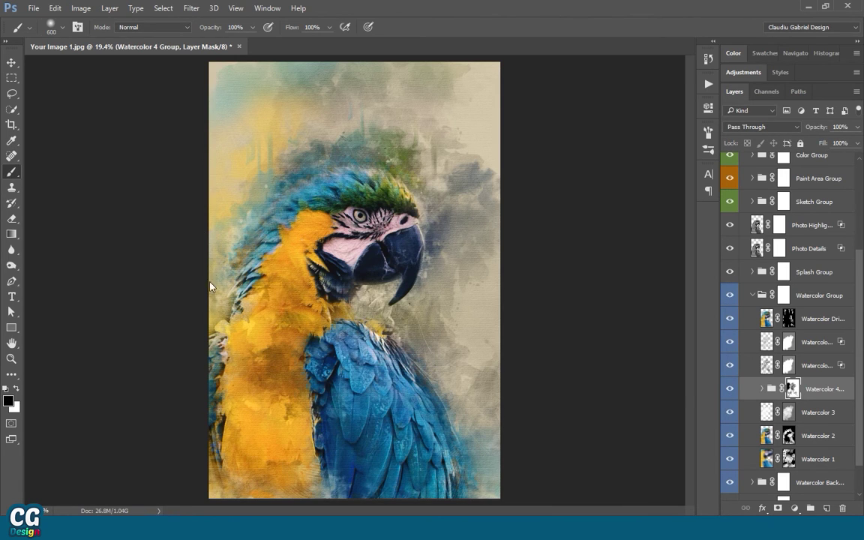
key("x")
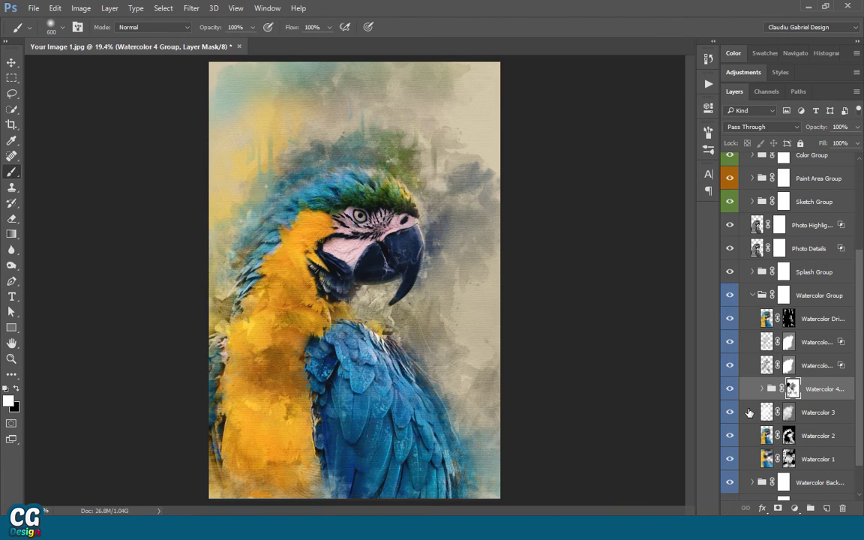
left_click(731, 392)
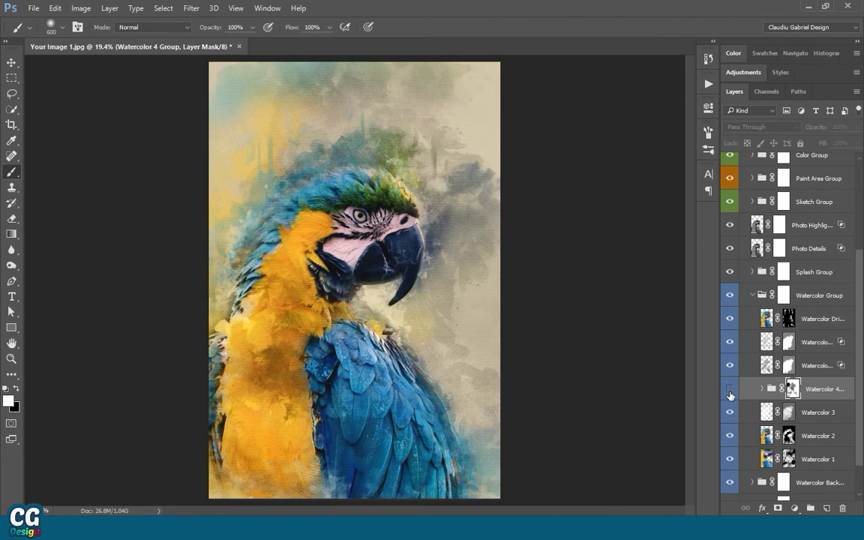
left_click(730, 392)
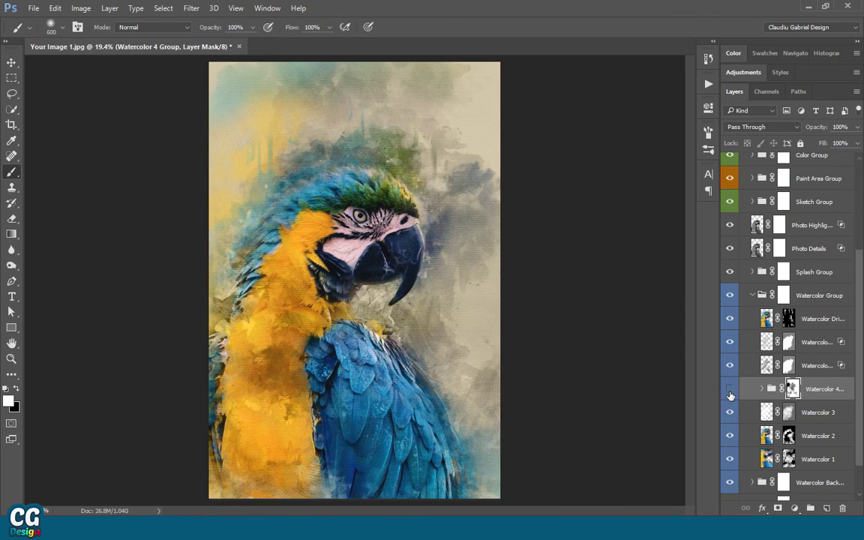
left_click(730, 391)
left_click(730, 391)
left_click(753, 295)
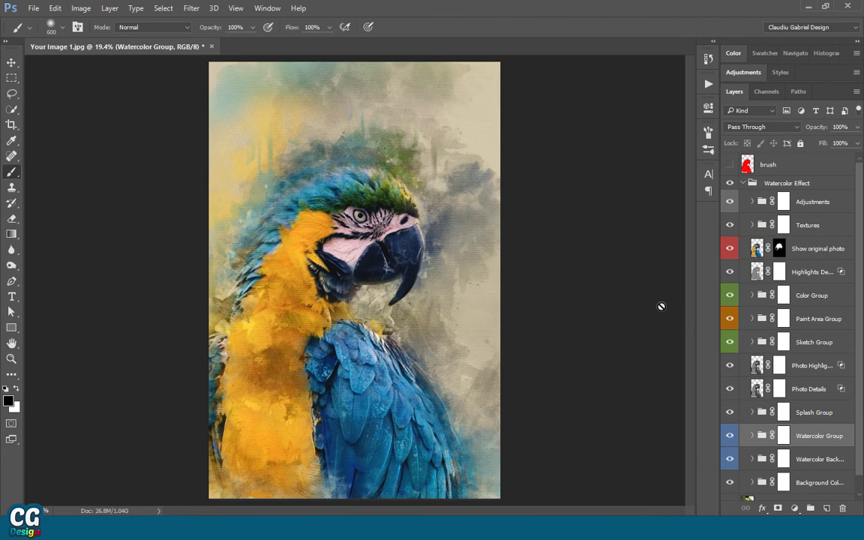
Compare the Paint Area Group on and off and target its mask
left_click(730, 319)
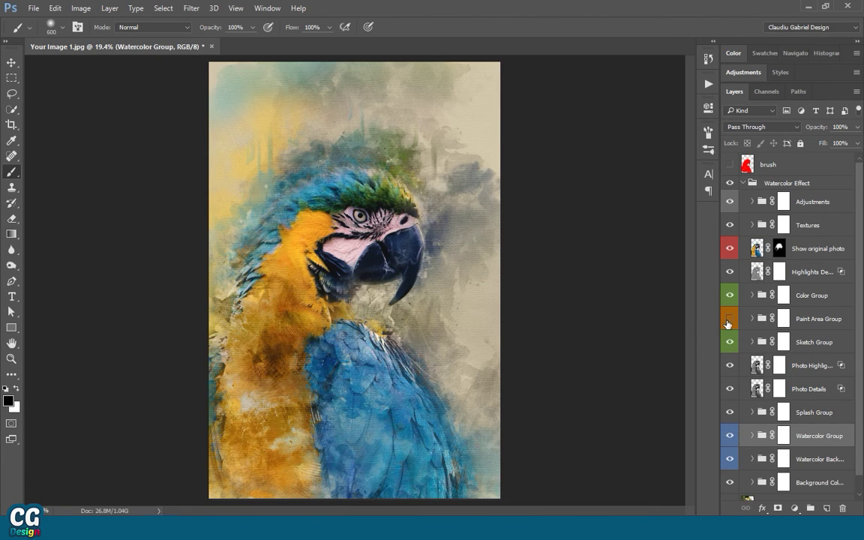
left_click(728, 321)
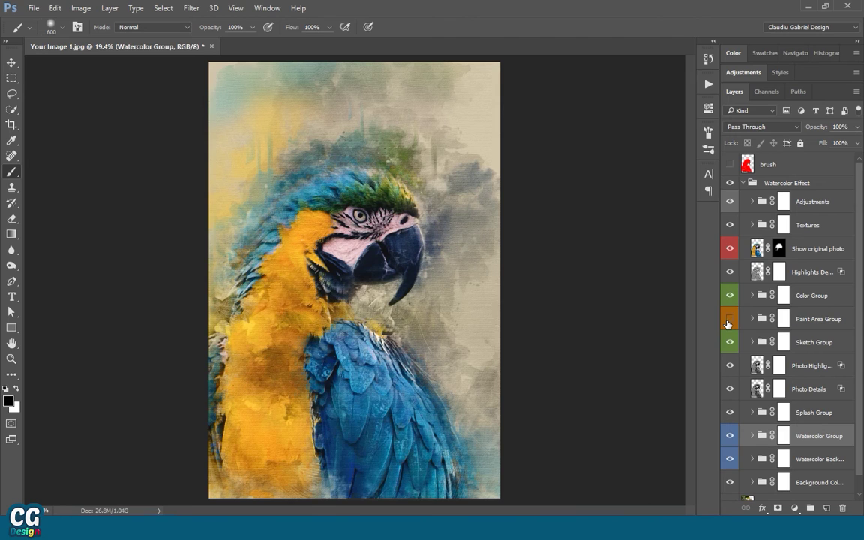
left_click(728, 321)
left_click(728, 321)
left_click(833, 321)
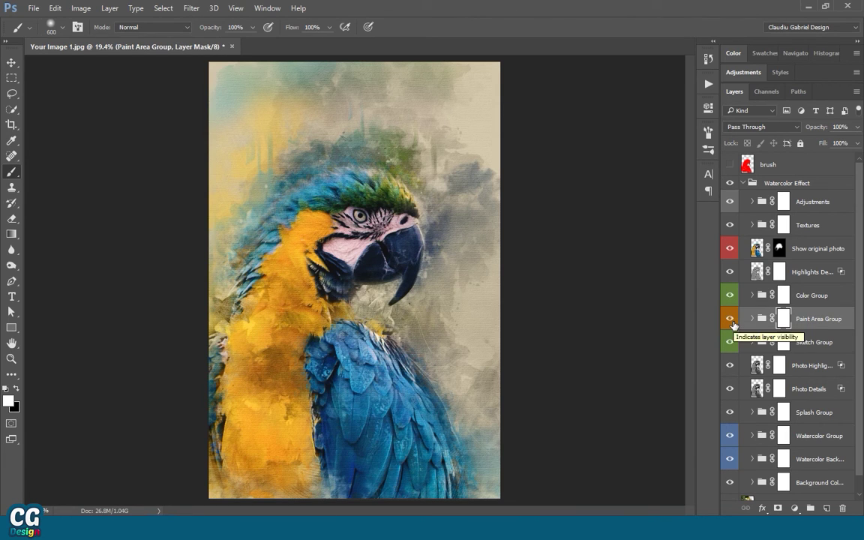
left_click(730, 320)
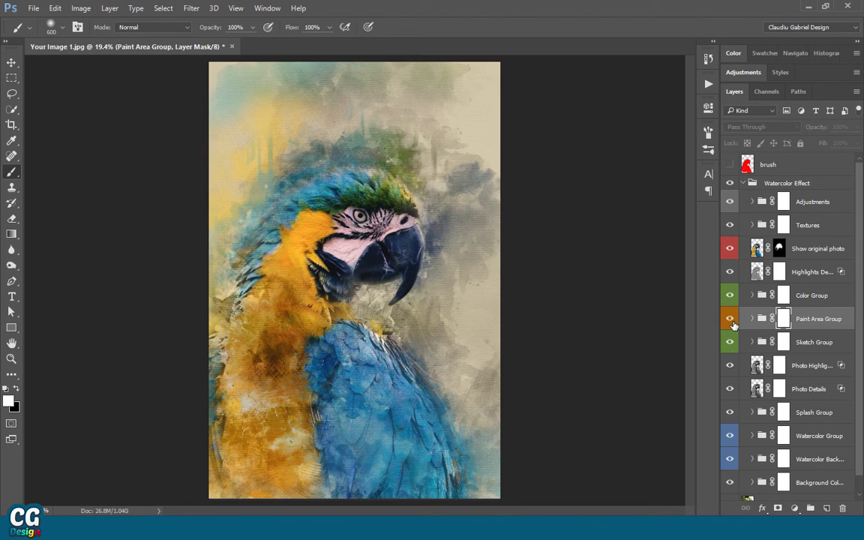
left_click(730, 321)
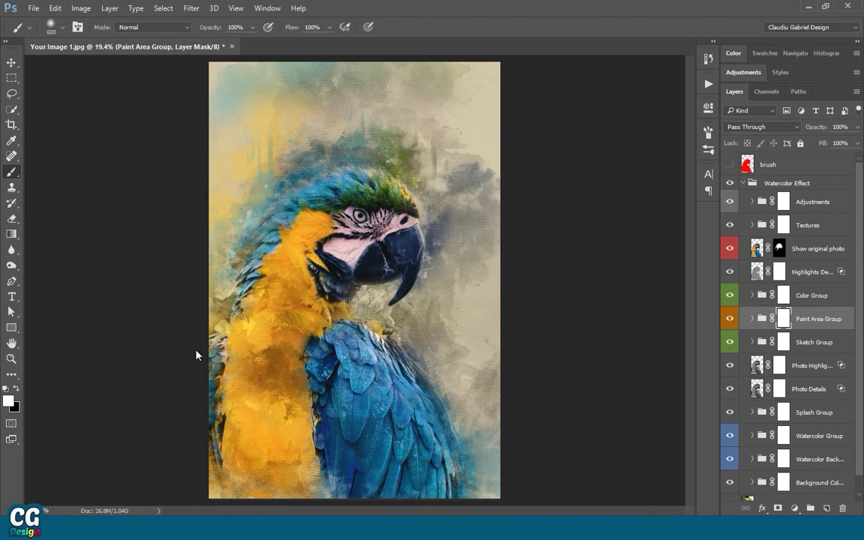
Paint black over the yellow chest and white over the blue wing on the Paint Area mask
left_click(18, 388)
mouse_move(248, 364)
left_mouse_down()
mouse_move(241, 404)
mouse_move(209, 411)
mouse_move(213, 438)
mouse_move(275, 441)
mouse_move(301, 429)
mouse_move(265, 339)
mouse_move(244, 336)
mouse_move(239, 297)
mouse_move(281, 415)
mouse_move(376, 392)
left_mouse_up()
key("x")
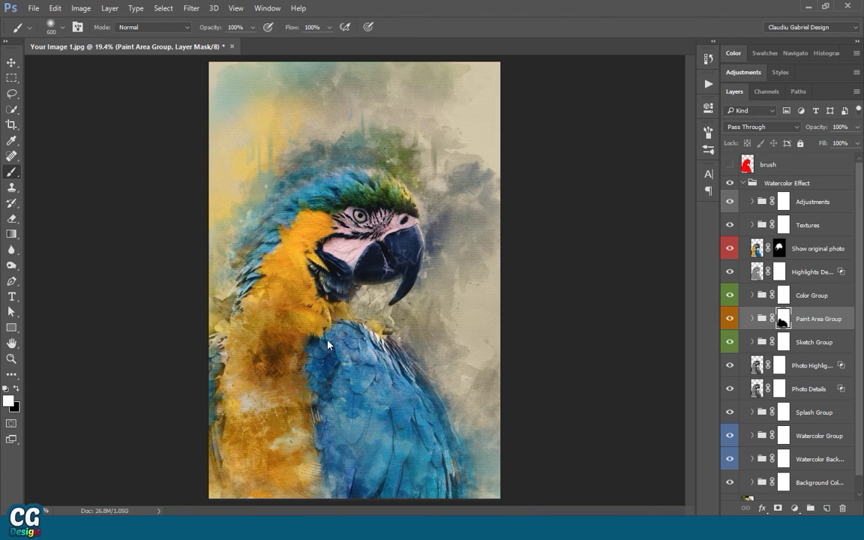
mouse_move(328, 346)
left_mouse_down()
mouse_move(323, 409)
mouse_move(375, 421)
left_mouse_up()
key("x")
mouse_move(210, 300)
left_mouse_down()
mouse_move(234, 332)
mouse_move(208, 379)
mouse_move(227, 400)
mouse_move(244, 336)
mouse_move(237, 380)
left_mouse_up()
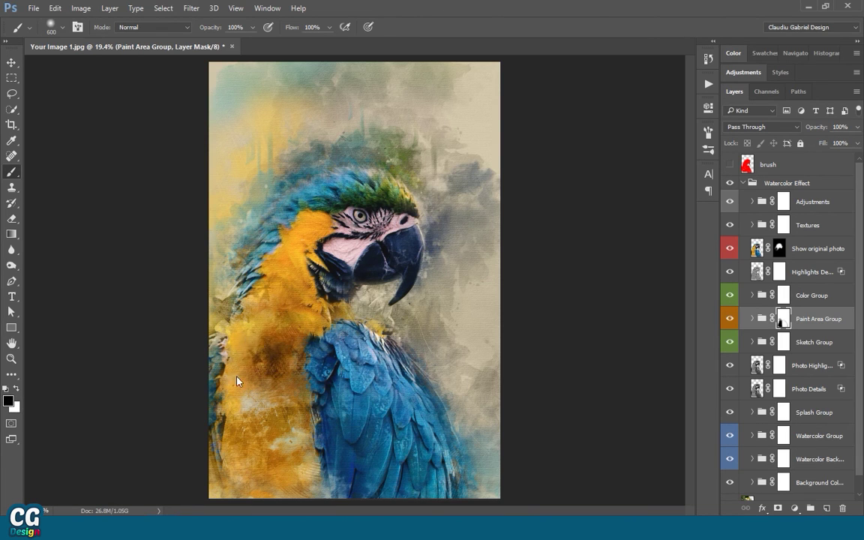
left_click(783, 324, "shift")
left_click(783, 324, "shift")
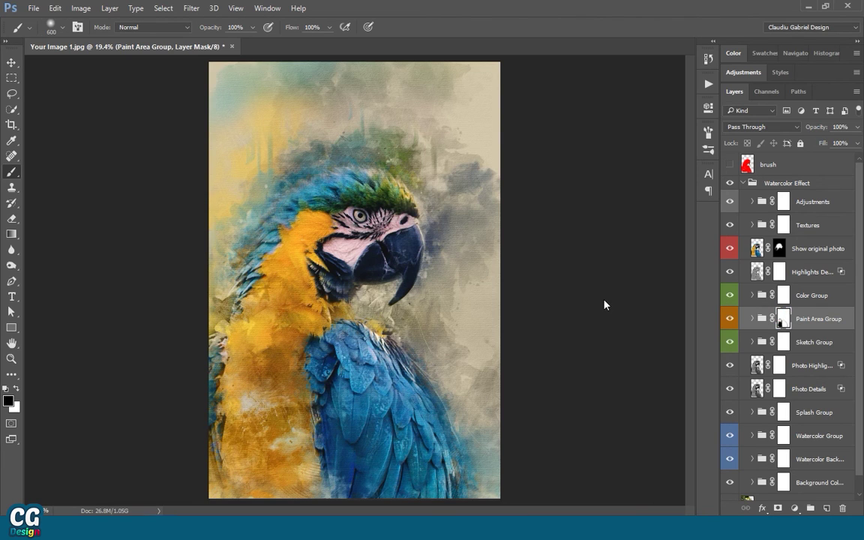
In the Textures group, lower the Canvas Texture layer's opacity to 25%
left_click(756, 224)
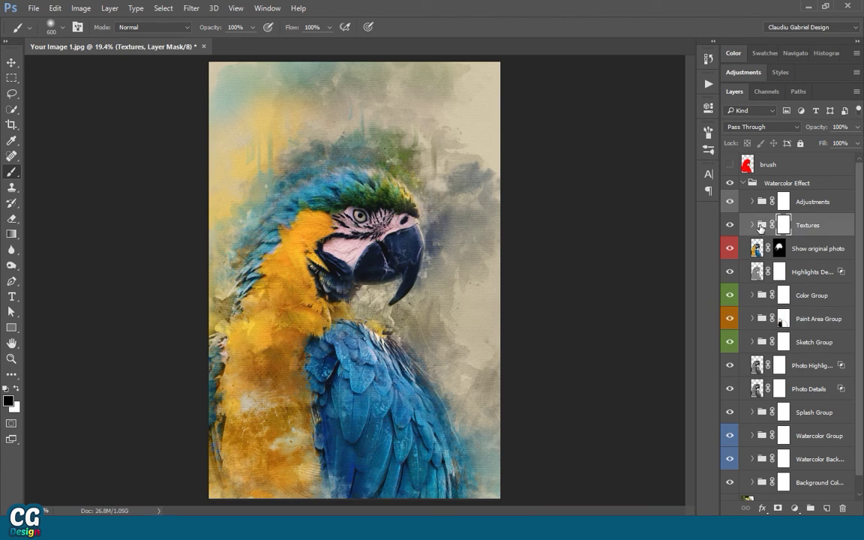
left_click(752, 225)
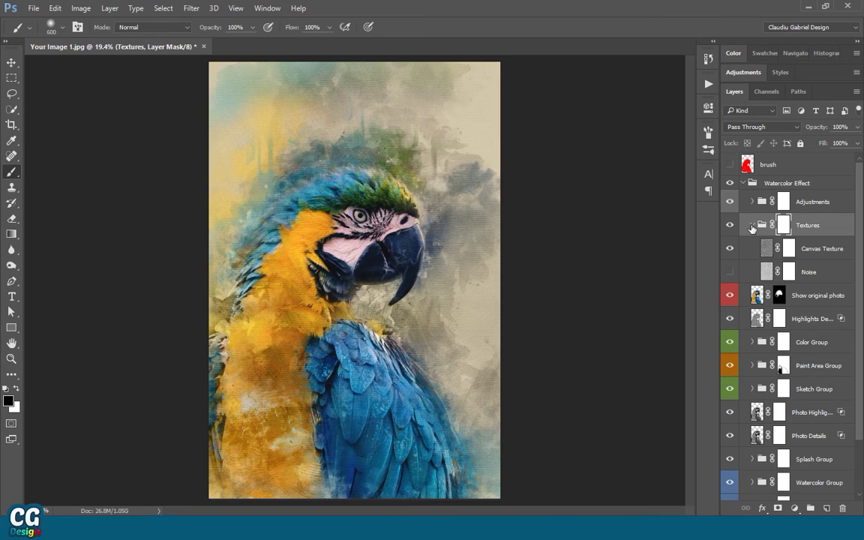
left_click(829, 250)
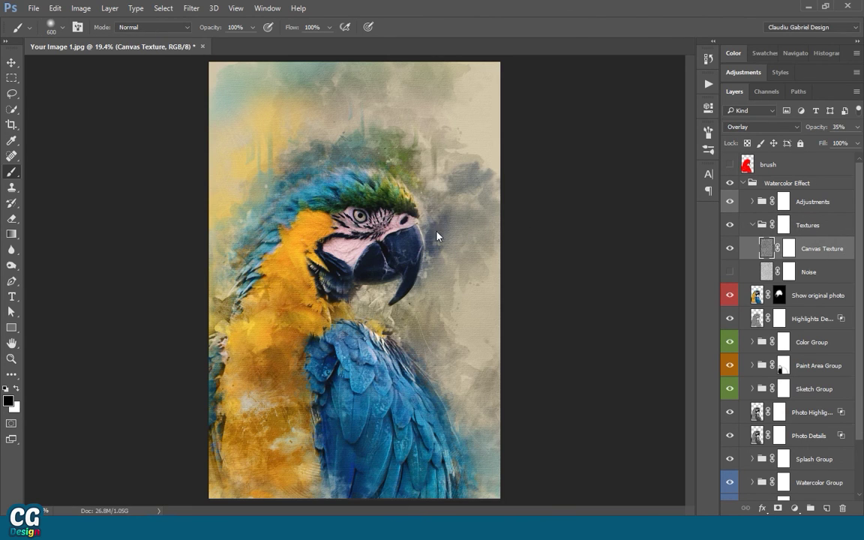
scroll(464, 225, "up", 5)
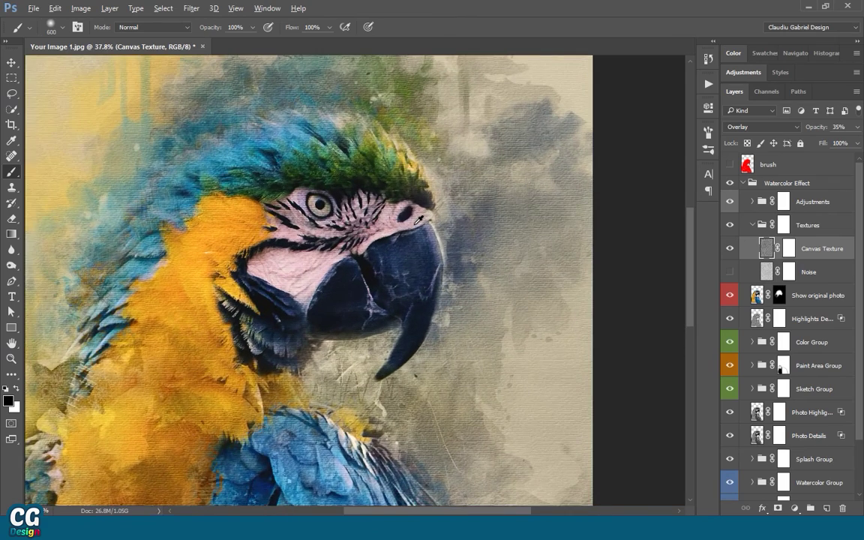
left_click_drag(422, 215, 395, 256)
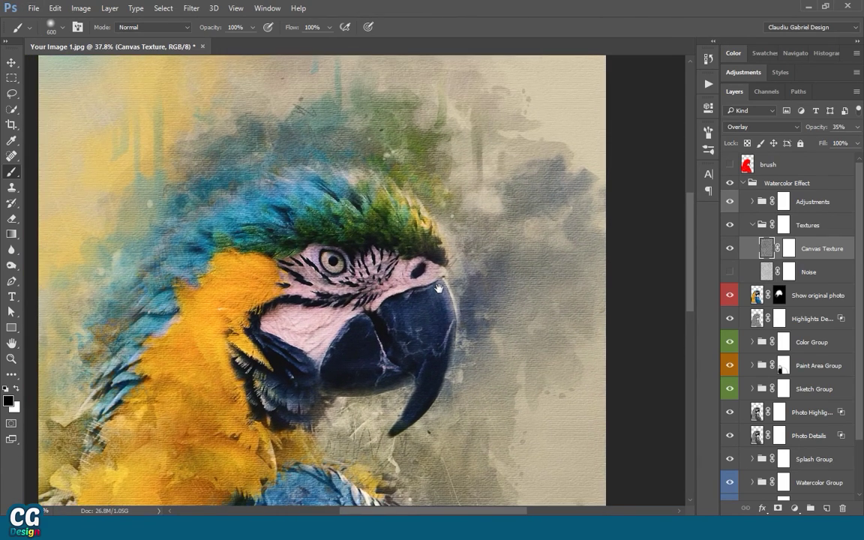
left_click(731, 248)
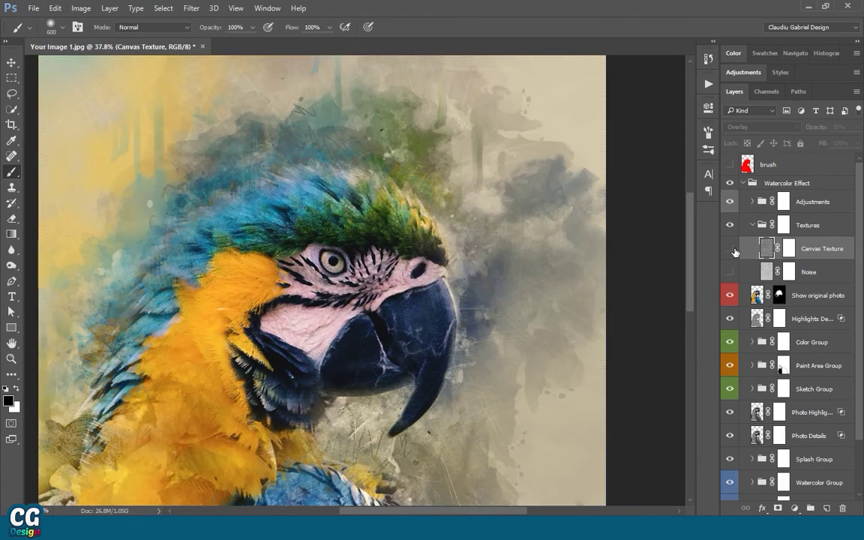
left_click(731, 248)
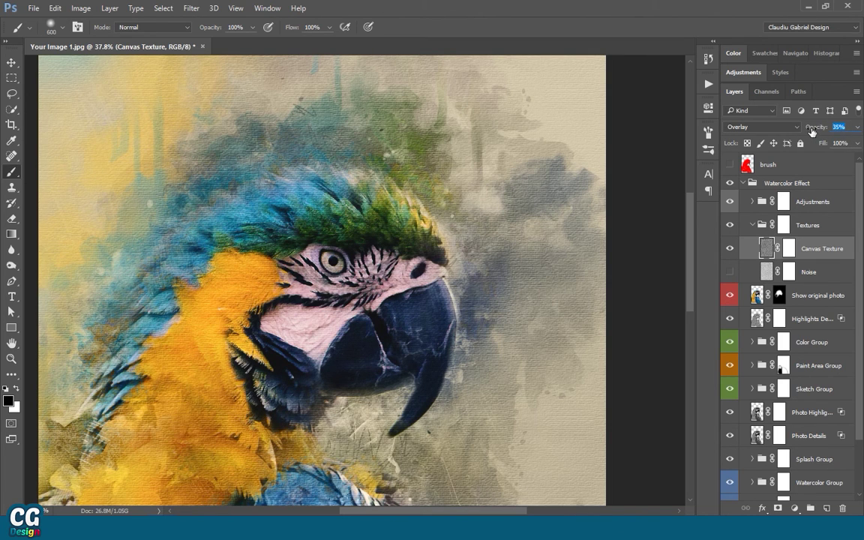
left_click_drag(817, 127, 863, 135)
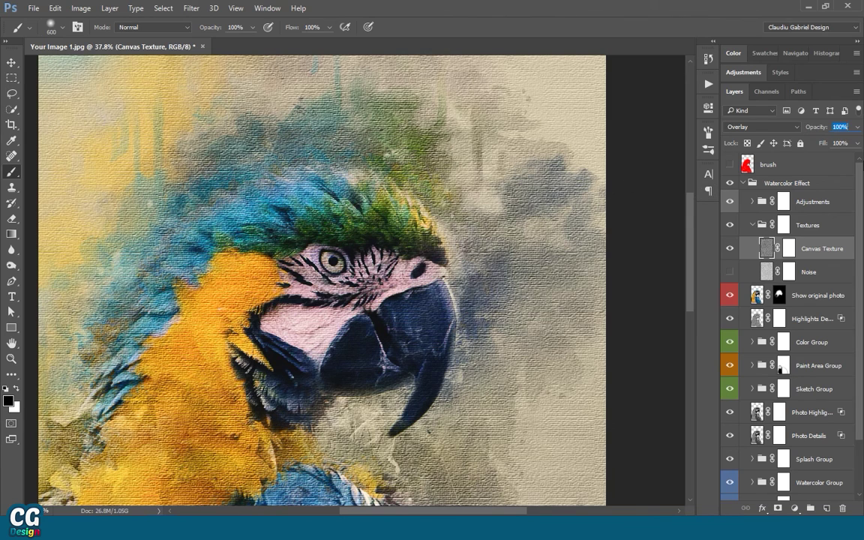
key("Return")
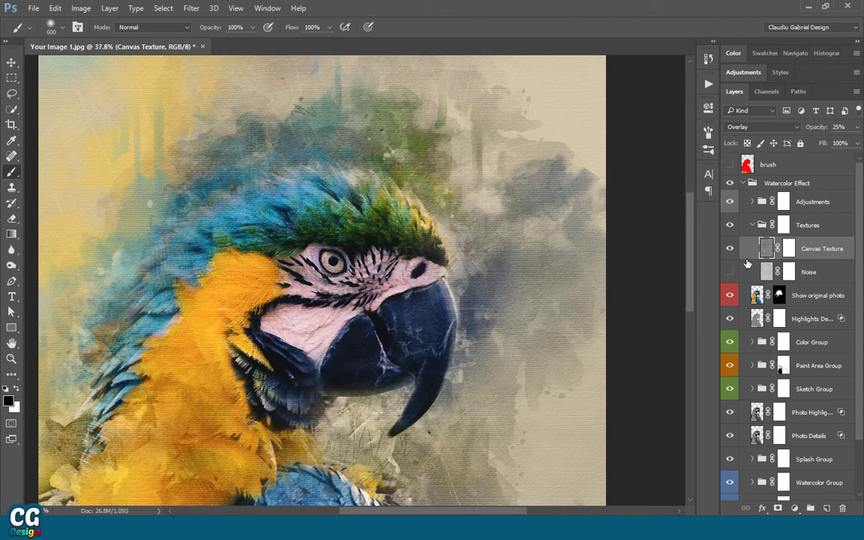
Turn on the Noise texture layer and compare it on and off
left_click(755, 276)
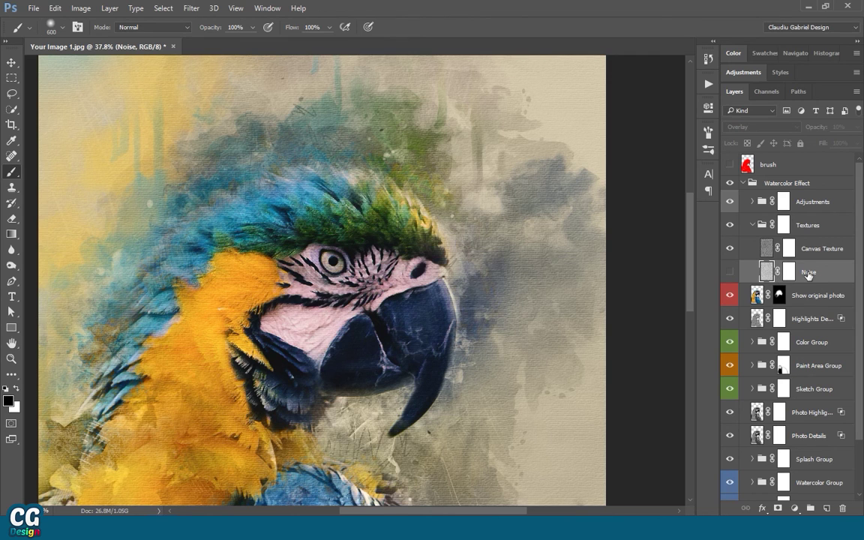
left_click(731, 273)
scroll(453, 251, "up", 3)
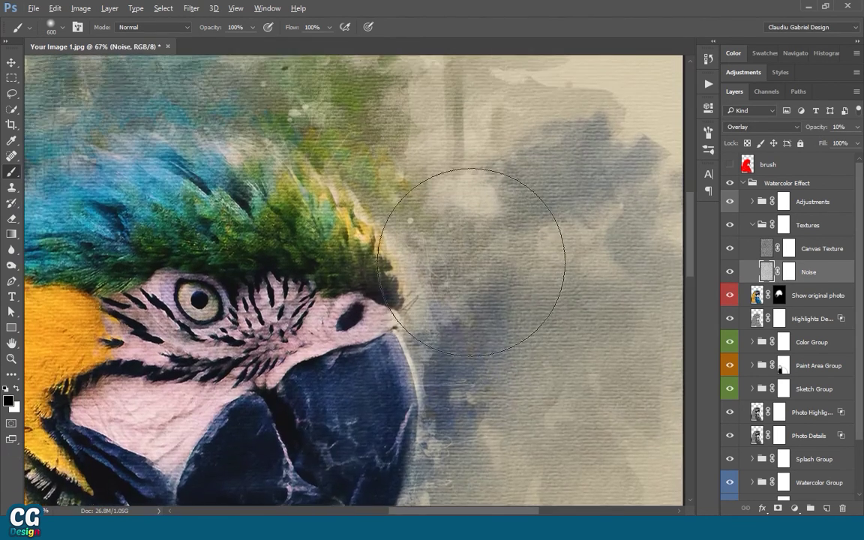
left_click(733, 275)
left_click(732, 274)
key("v")
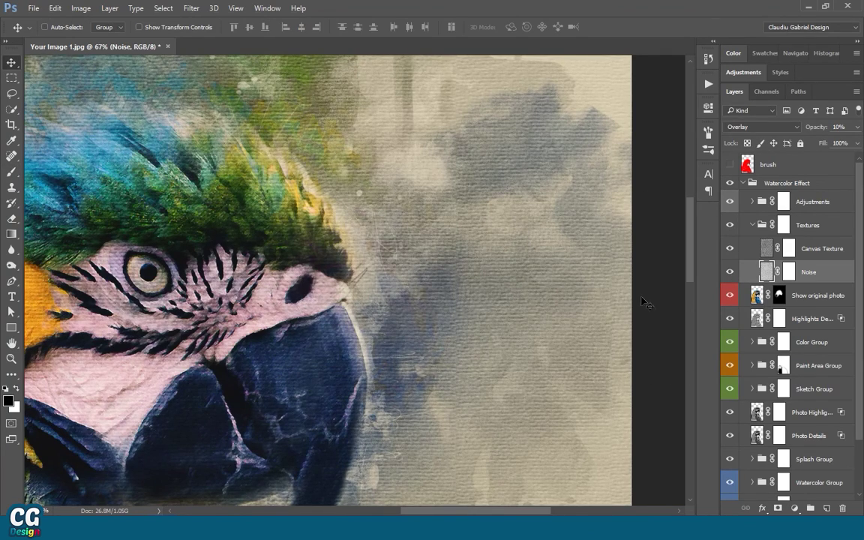
scroll(505, 303, "down", 6)
Collapse the Textures group and expand and select the Adjustments group
left_click(752, 225)
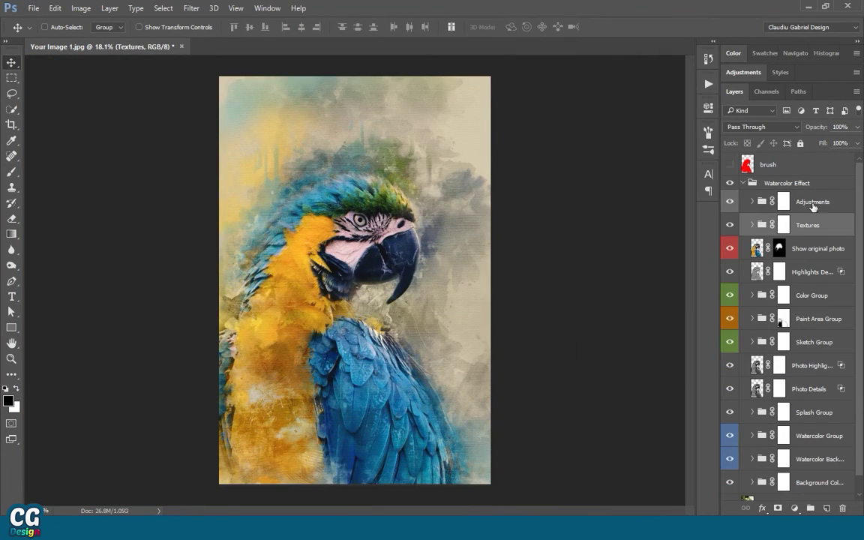
left_click(753, 202)
left_click(783, 202)
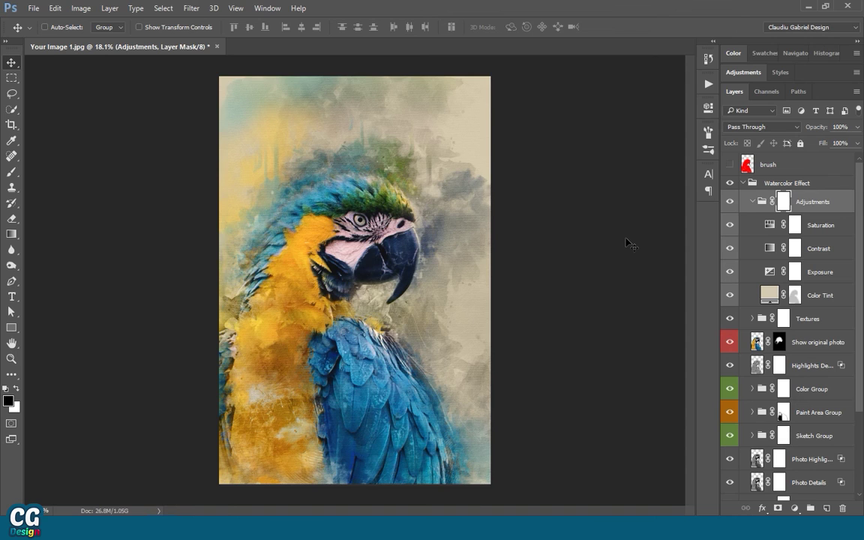
Try darker and green Color Tint fill colours, cancel to keep beige, and preview lower opacity
left_click(824, 298)
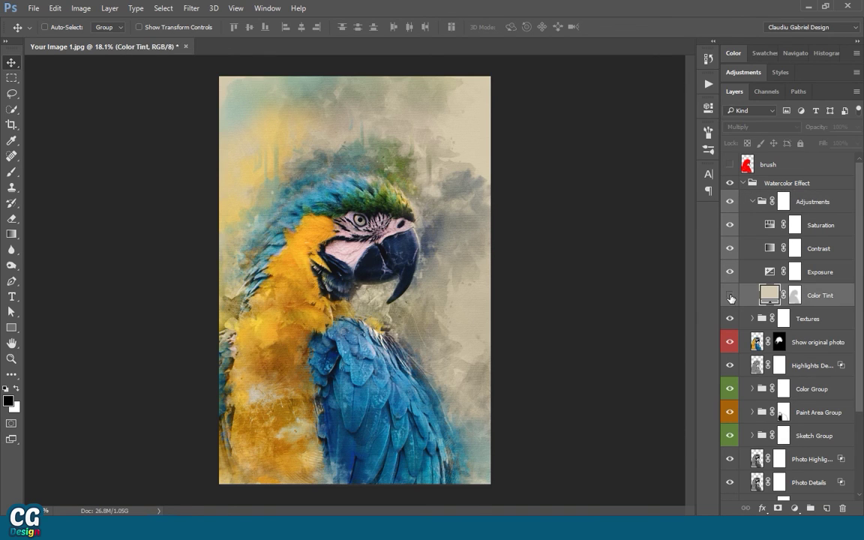
left_click(731, 297)
left_click(731, 296)
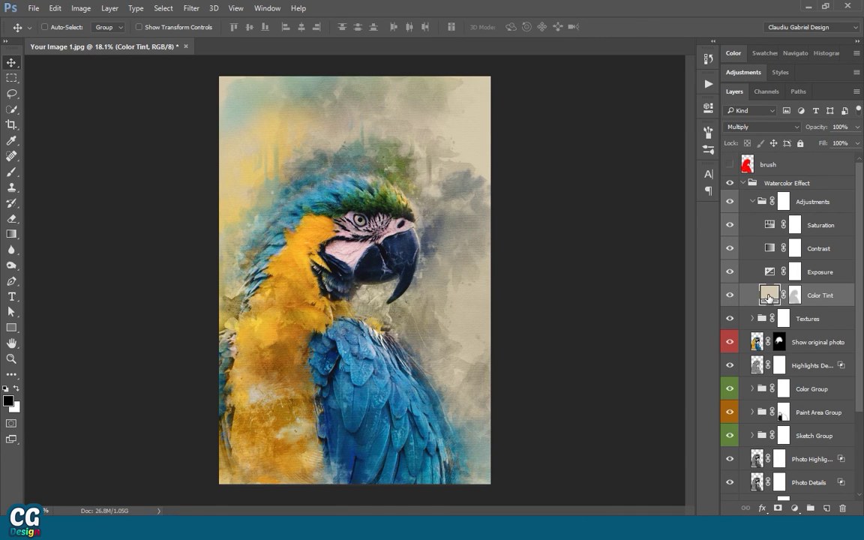
double_click(769, 295)
mouse_move(562, 339)
left_mouse_down()
mouse_move(581, 355)
mouse_move(573, 372)
mouse_move(597, 336)
mouse_move(641, 333)
mouse_move(606, 361)
left_mouse_up()
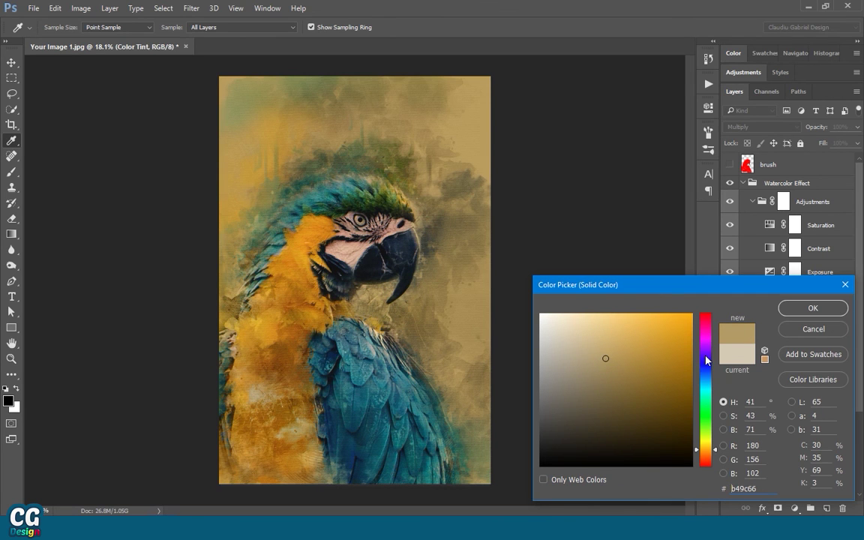
left_click_drag(705, 382, 708, 328)
left_click(814, 330)
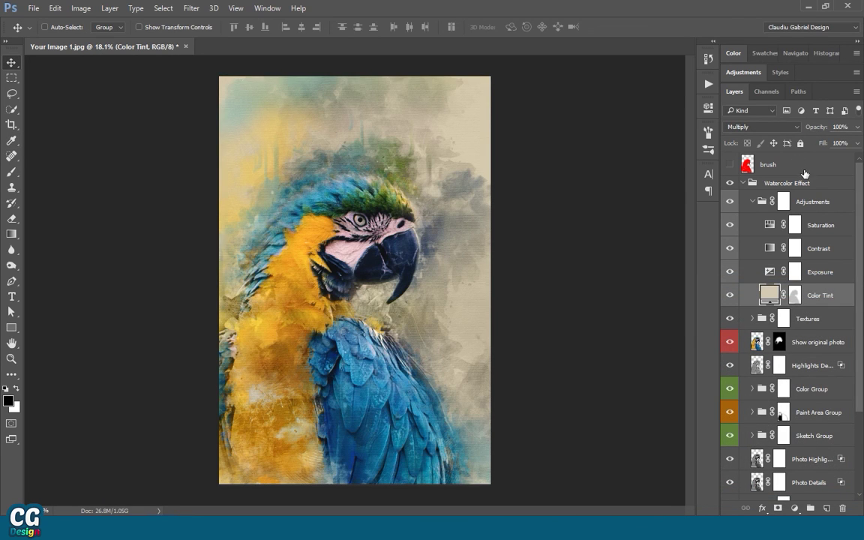
left_click_drag(810, 129, 862, 140)
Hide the Color Tint layer and set the Exposure layer's opacity to 20%
left_click(730, 295)
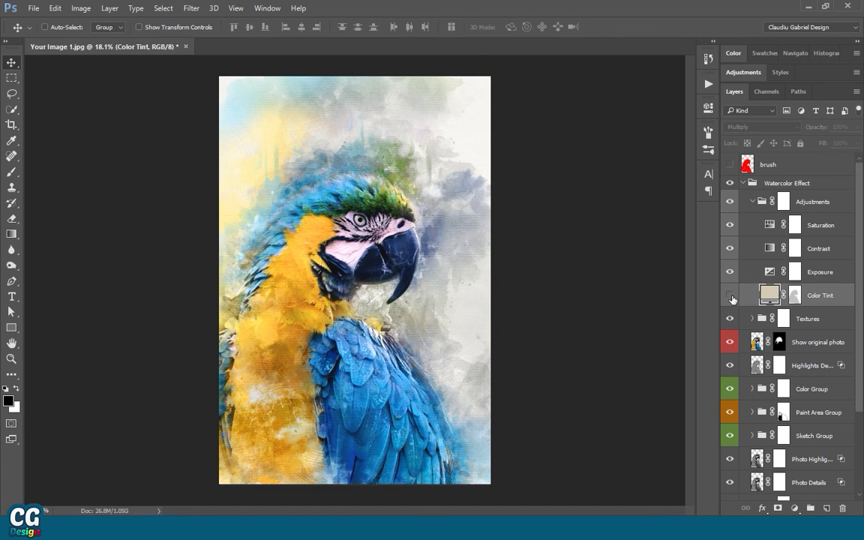
left_click(738, 281)
key("2")
key("0")
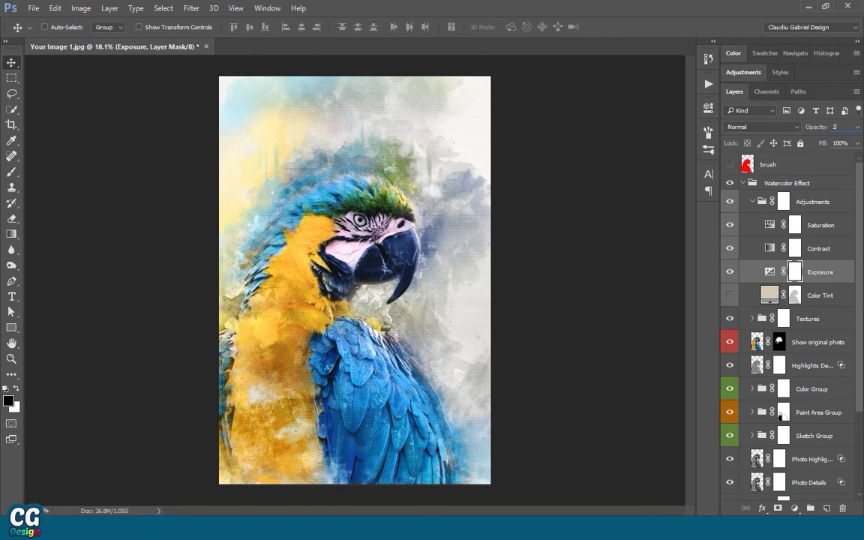
key("2")
Raise the Hue/Saturation adjustment's Saturation to +30
left_click(794, 249)
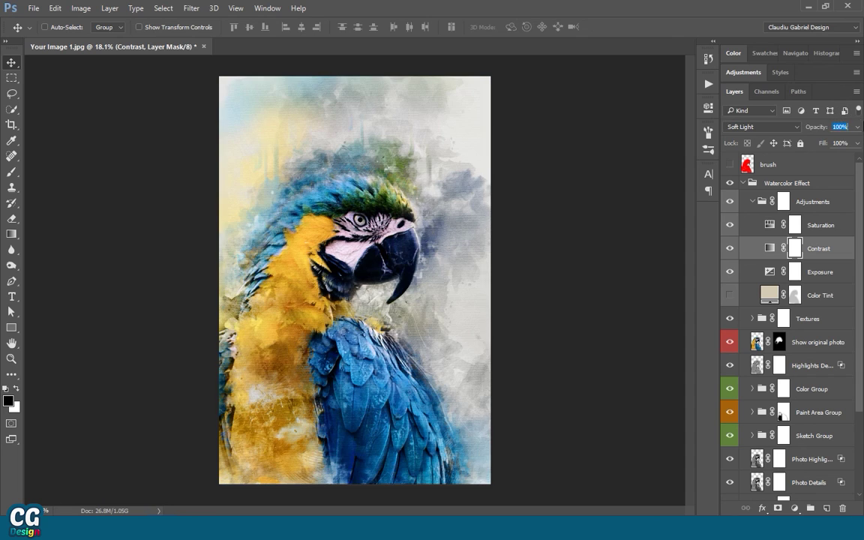
double_click(770, 225)
double_click(664, 193)
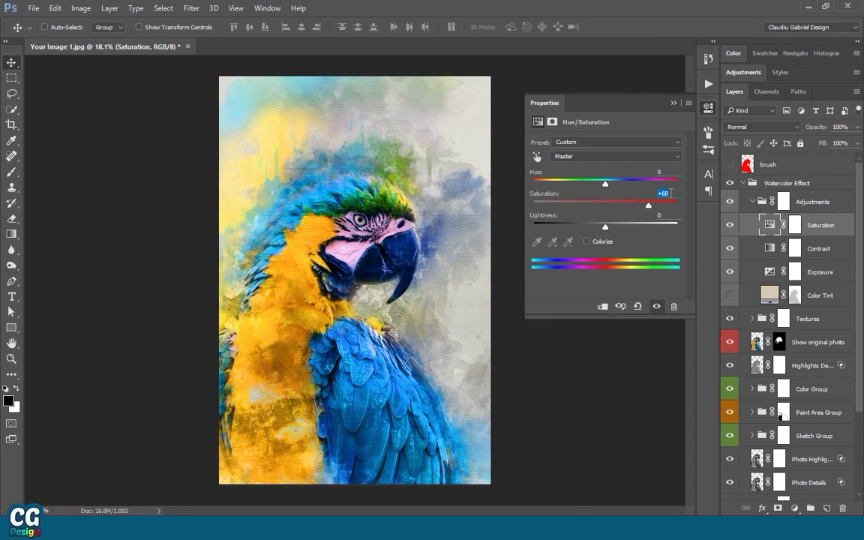
key("shift+Up")
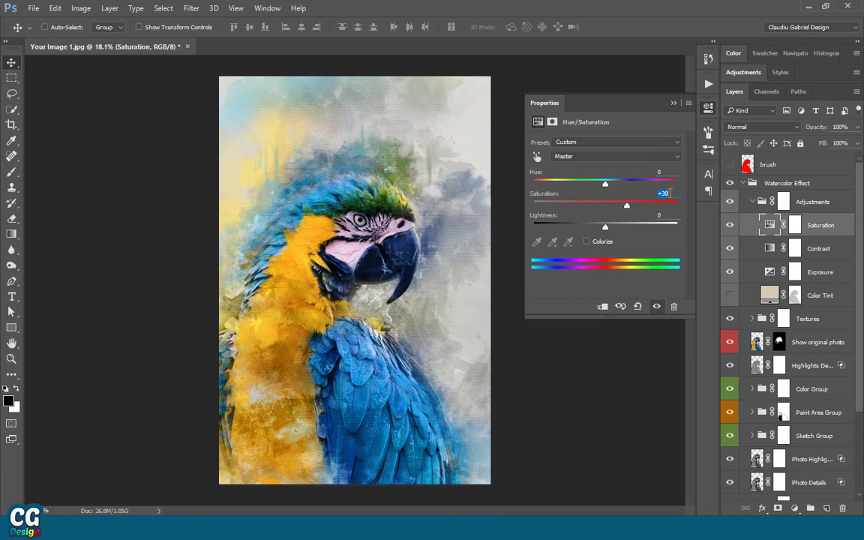
left_click(675, 102)
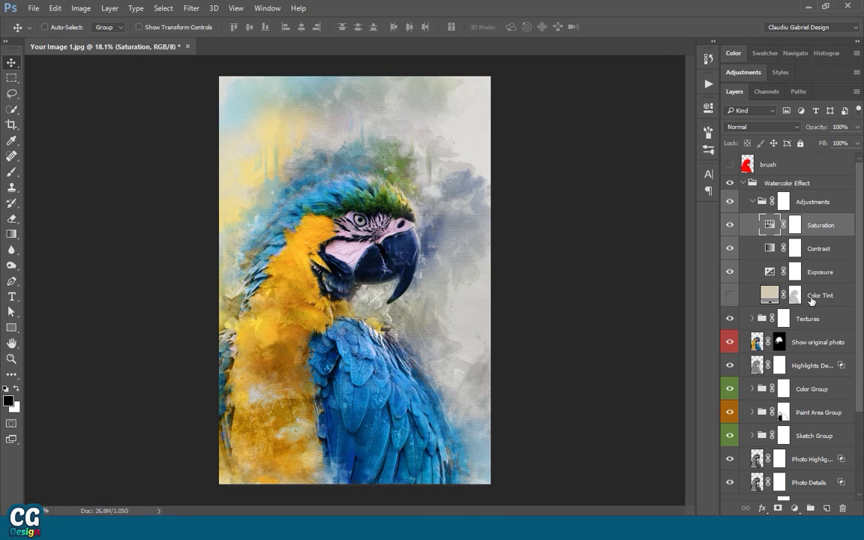
Compare the image with and without Color Tint, collapse Adjustments, and select the Watercolor Effect group
left_click(726, 298)
left_click(727, 296)
left_click(727, 296)
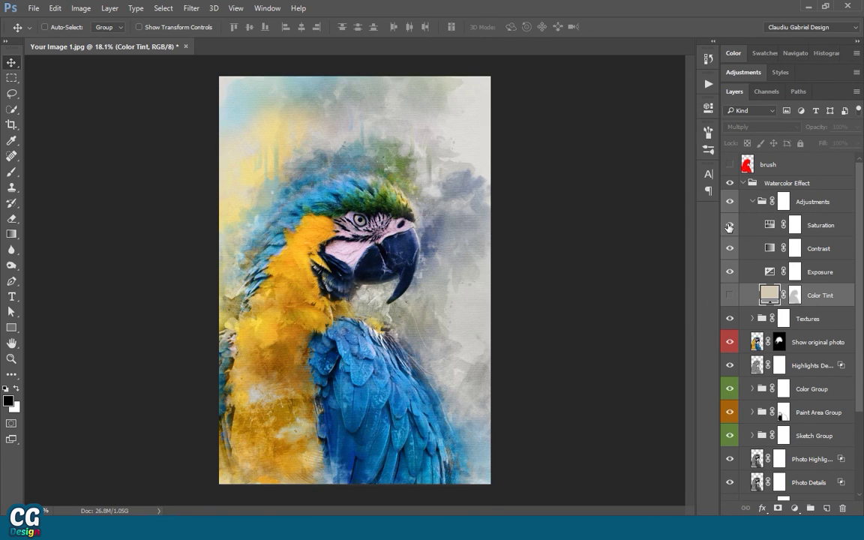
left_click(753, 202)
left_click(745, 183)
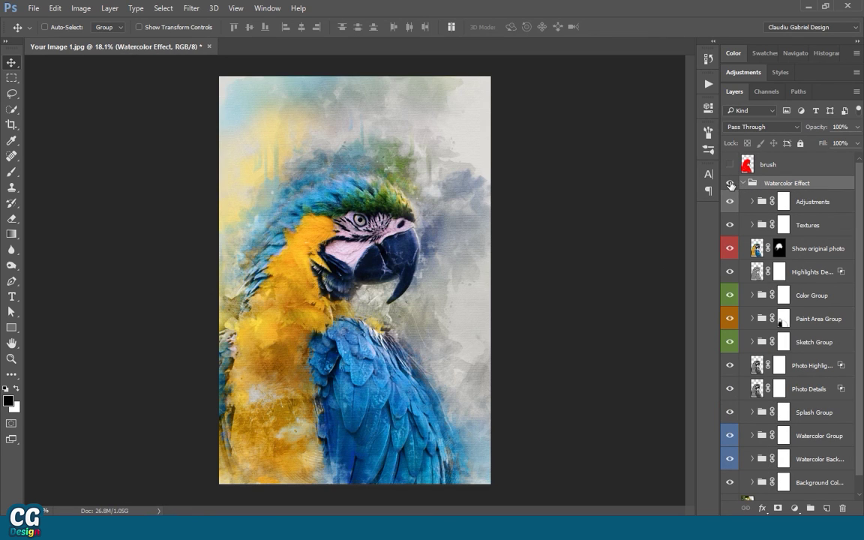
Toggle the Watercolor Effect group off and on against the original photo, then collapse it and deselect
left_click(730, 184)
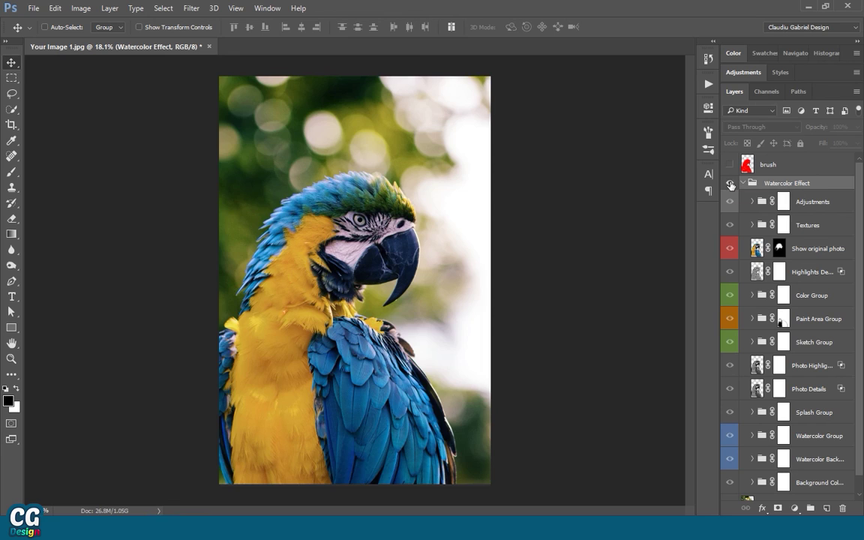
left_click(731, 184)
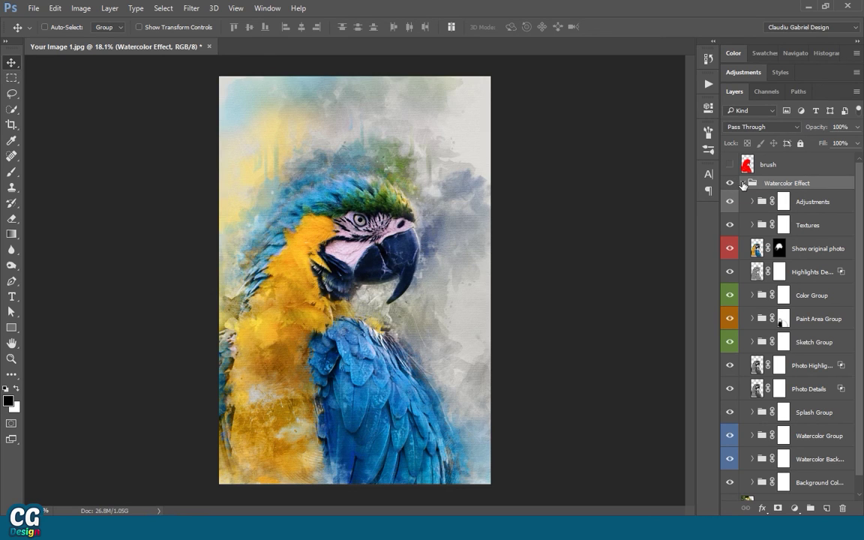
left_click(743, 184)
left_click(765, 272)
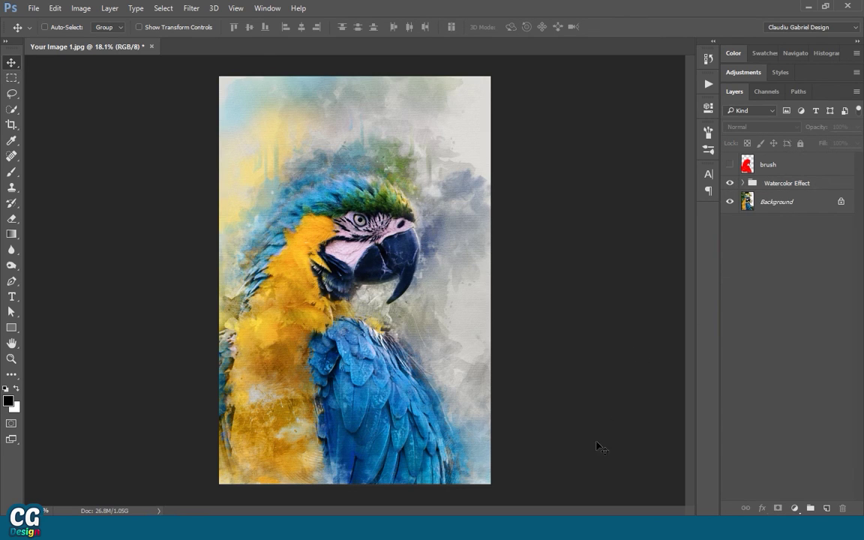